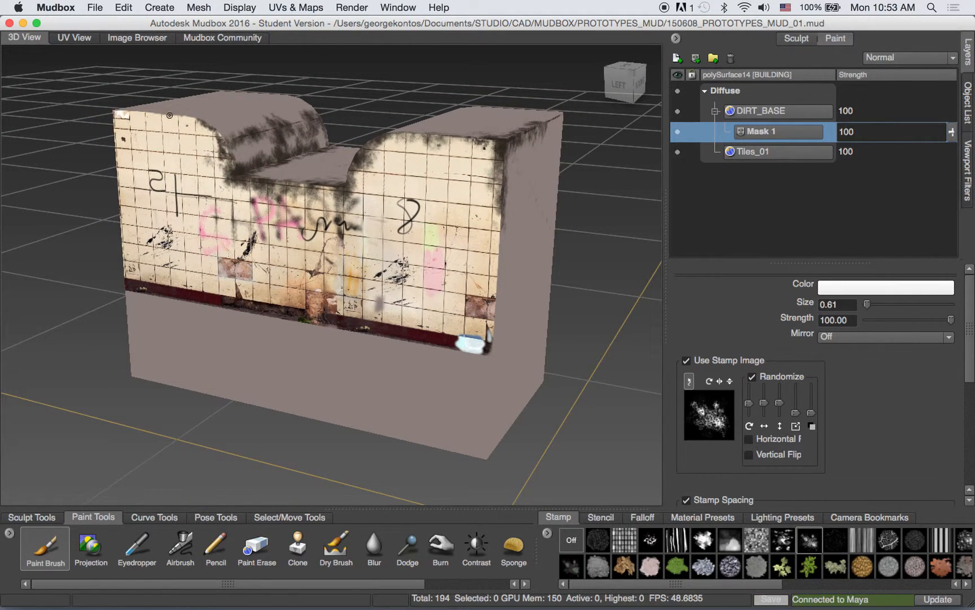
- Save the current Mudbox scene
click(95, 7)
click(112, 50)
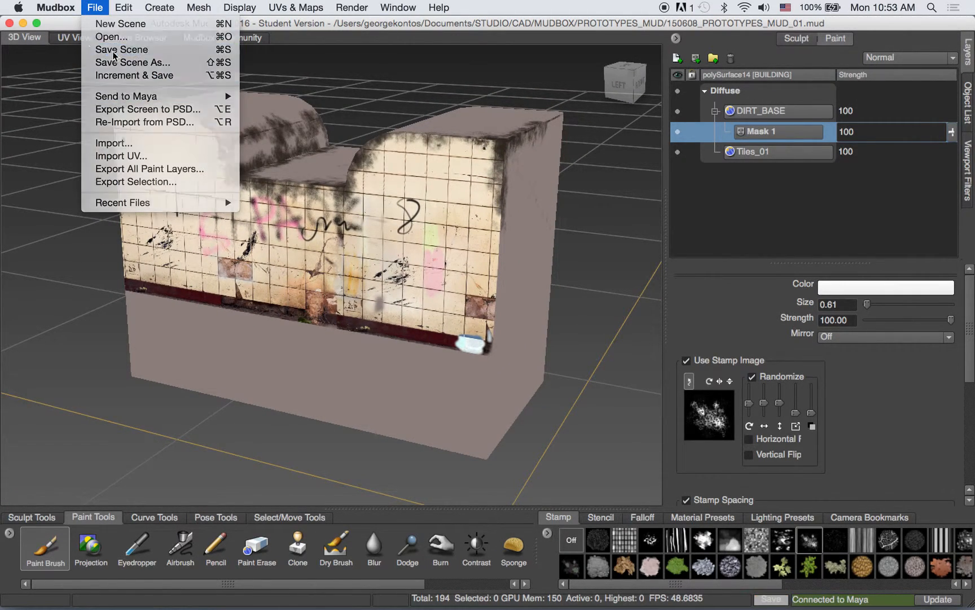
- Switch to Finder, open the CAD folder inside Documents/STUDIO, and move and enlarge the window
mouse_move(250, 607)
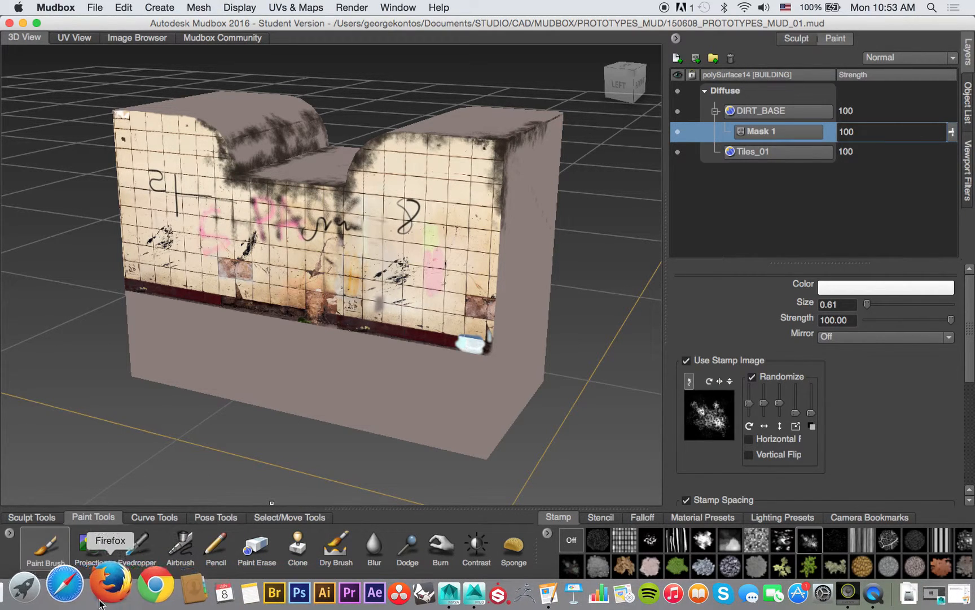
click(12, 590)
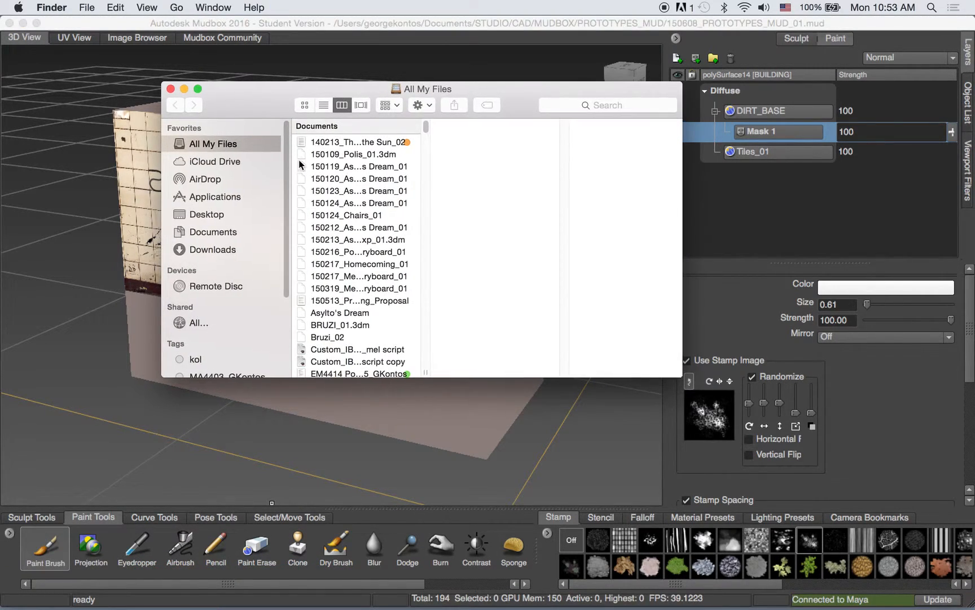
click(224, 233)
click(379, 174)
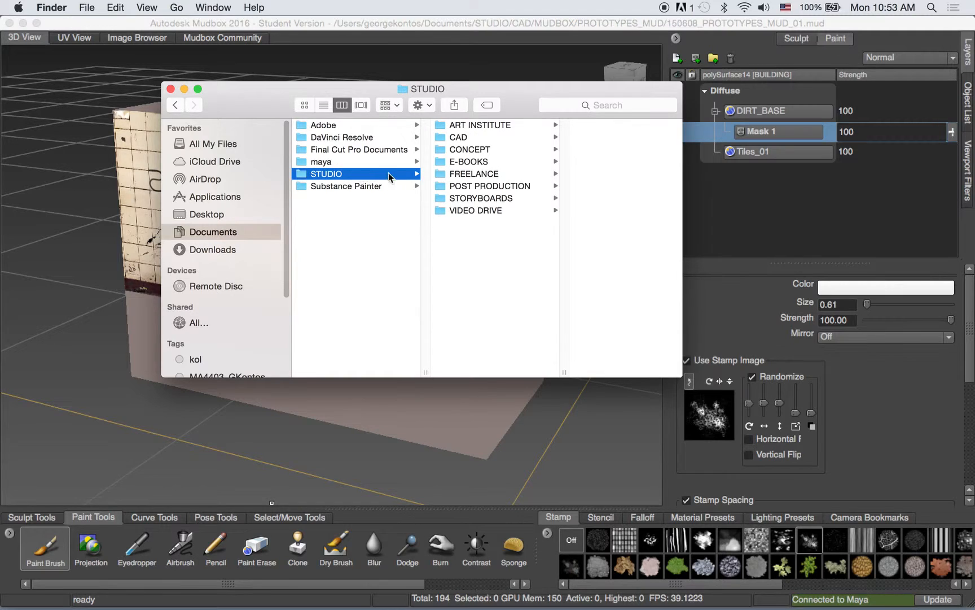
click(480, 137)
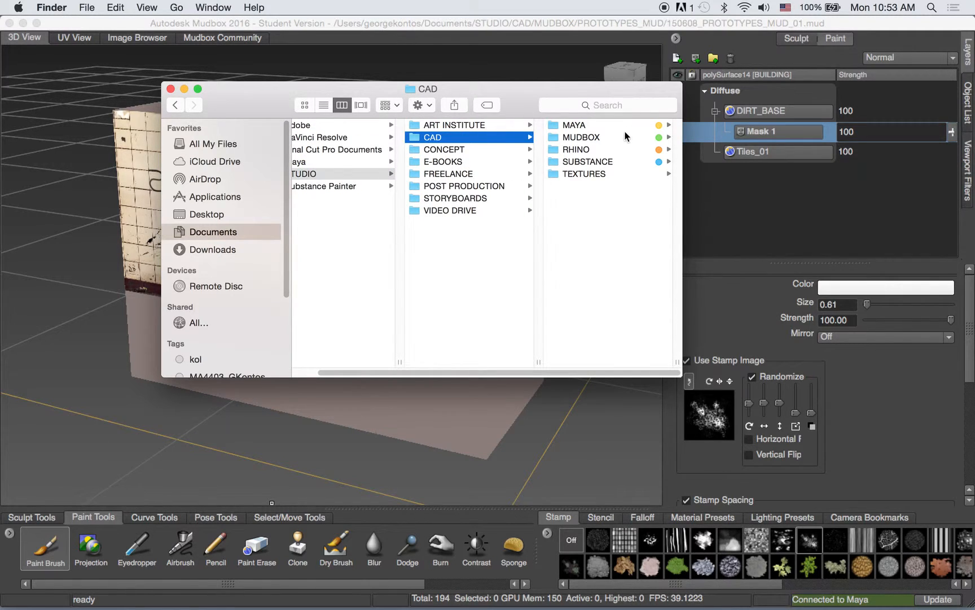
drag(582, 93, 447, 73)
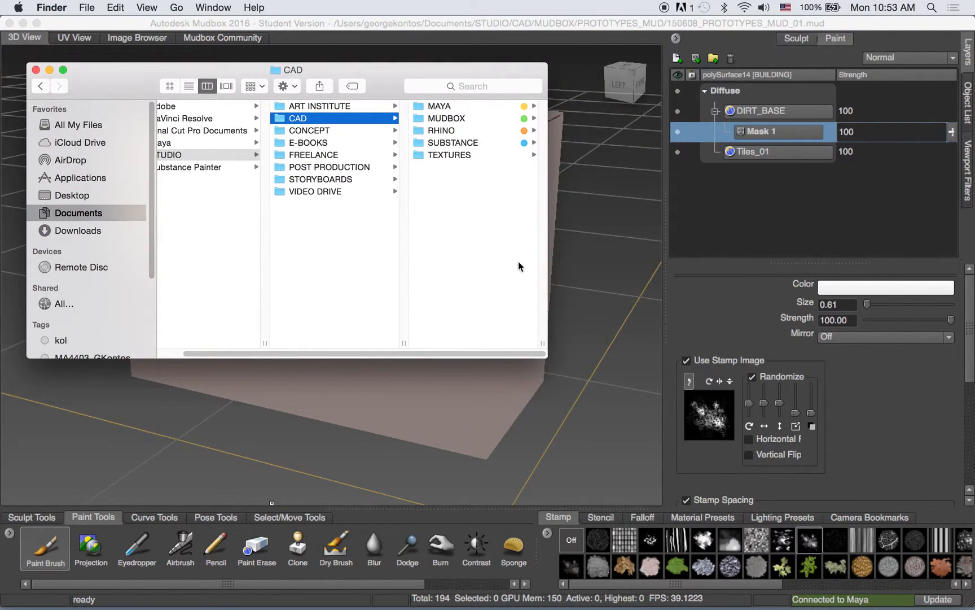
drag(547, 352, 755, 478)
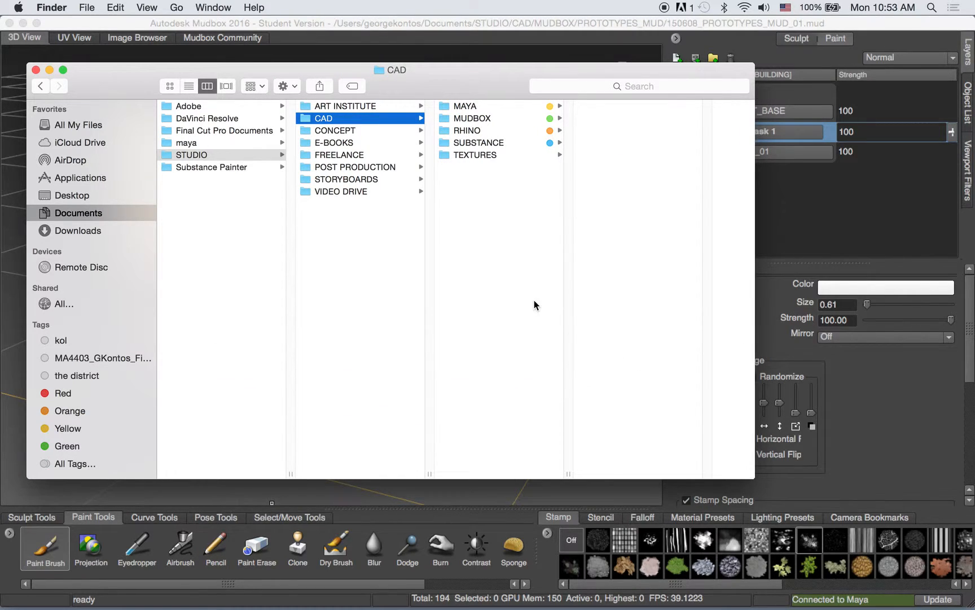
- Look through the MAYA, MUDBOX, SUBSTANCE and RHINO folders and open the PROTOTYPES project folder inside MAYA
click(454, 105)
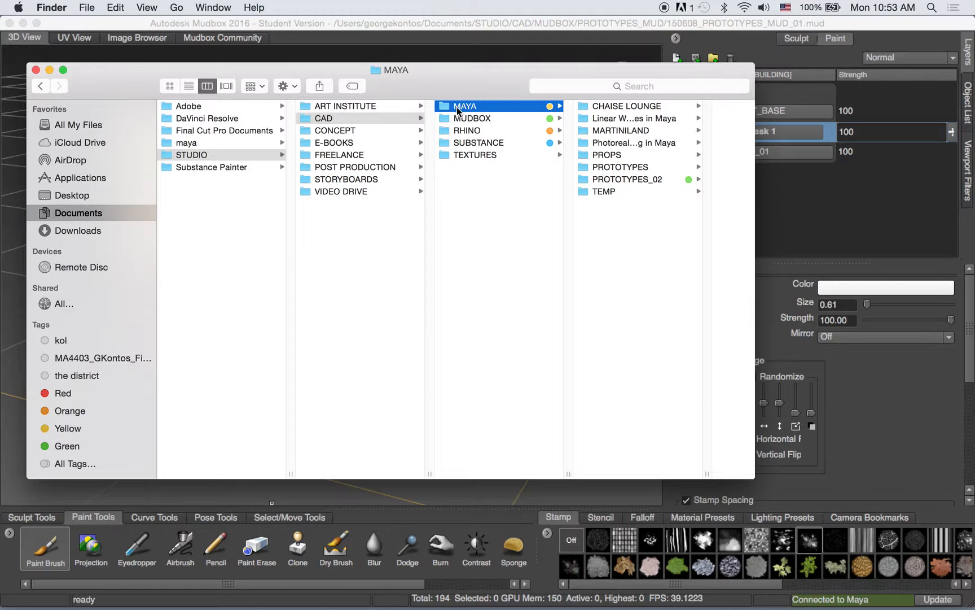
click(458, 119)
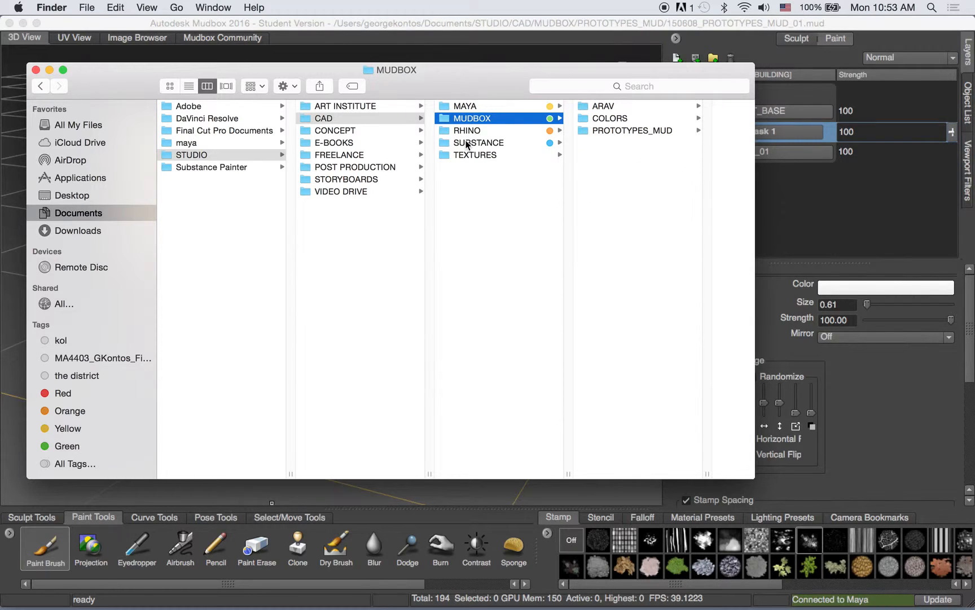
click(468, 143)
click(469, 131)
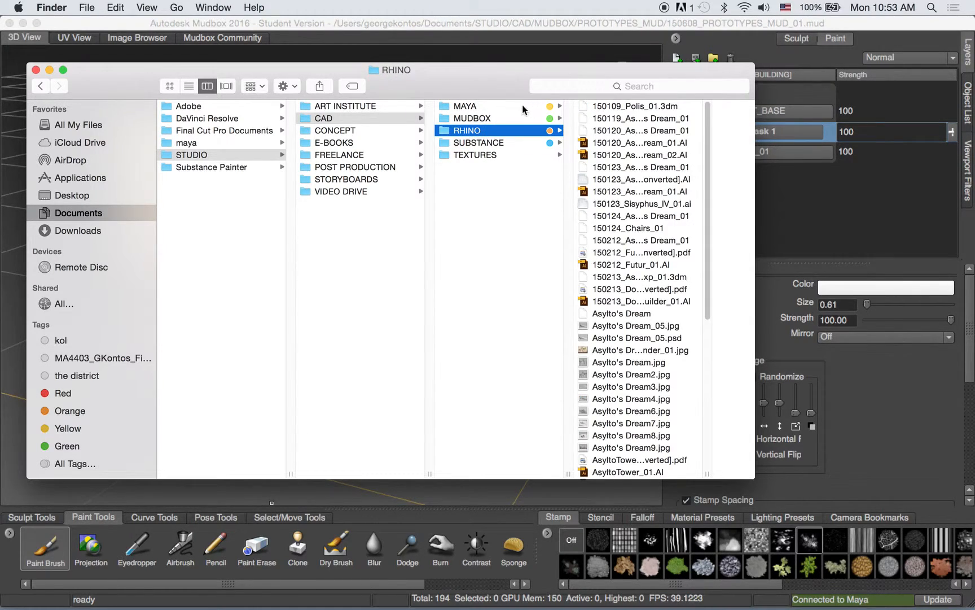
click(479, 107)
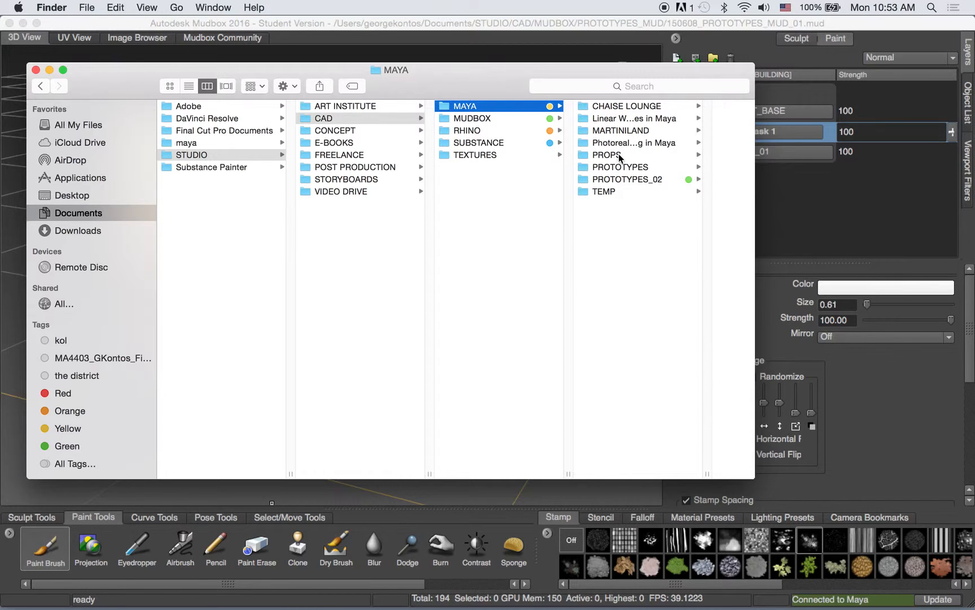
click(616, 168)
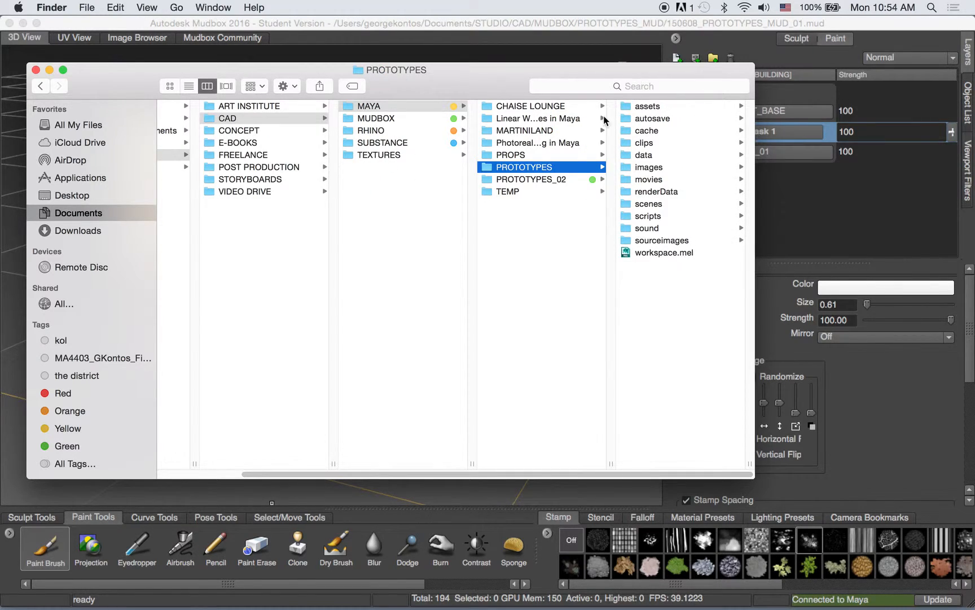
- Switch to Maya and check the scene's save location in the Save As dialog without saving
mouse_move(431, 599)
click(387, 592)
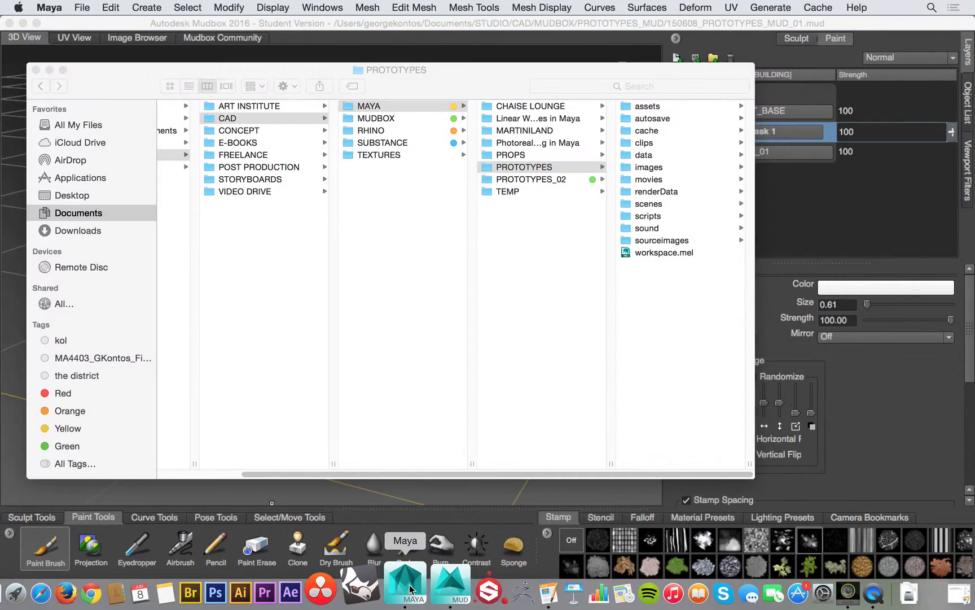
alt+drag(401, 246, 448, 336)
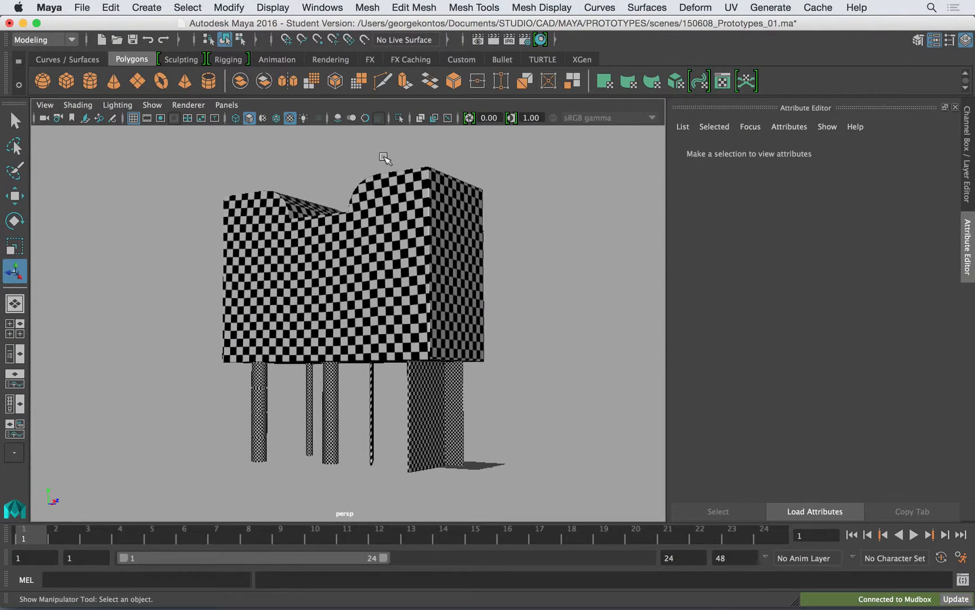
click(82, 8)
click(115, 83)
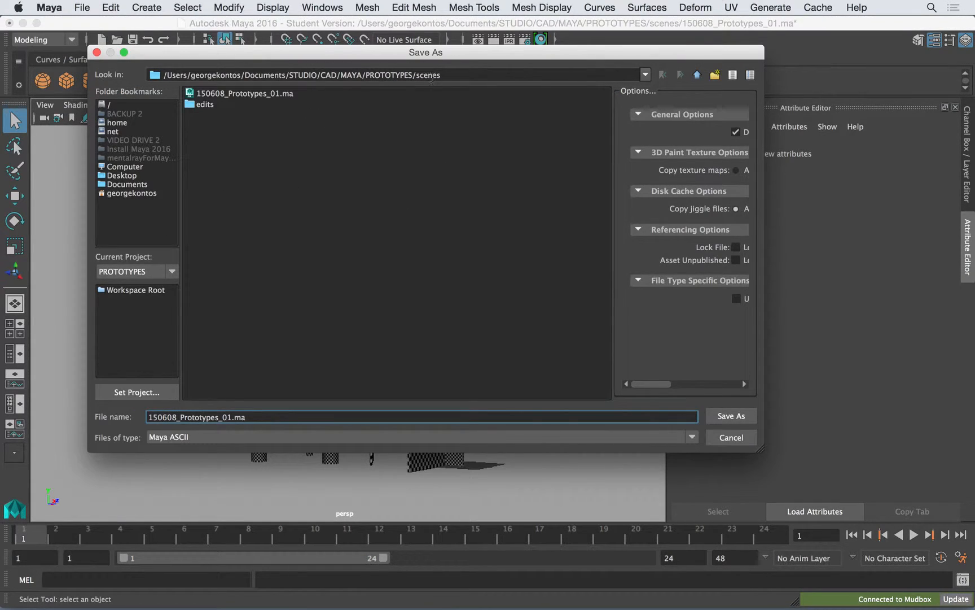
click(728, 436)
key(t)
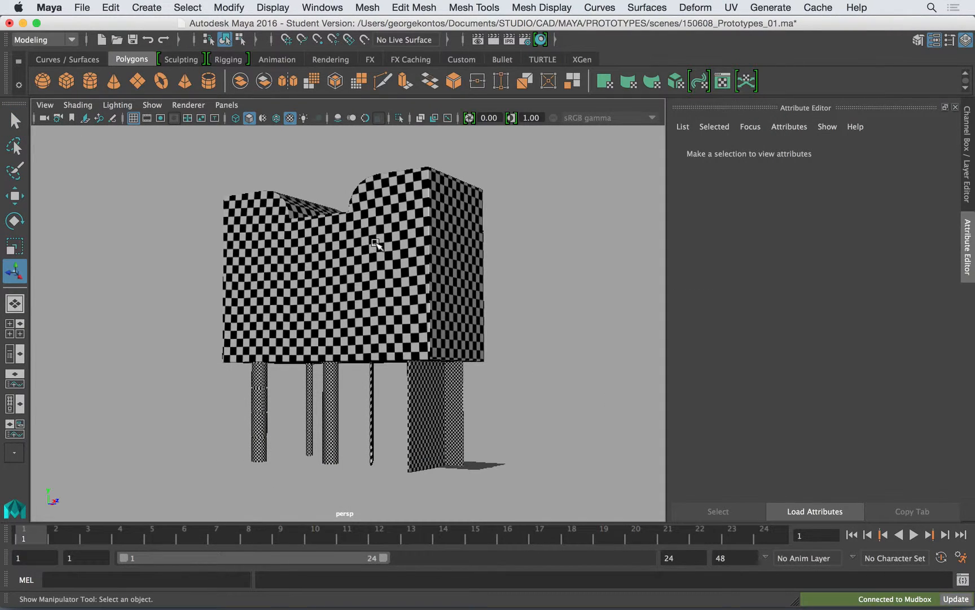
- Return to Finder, inspect the Maya project's sourceimages folder, and open 150608_PROTOTYPES_MUD_01-files inside MUDBOX/PROTOTYPES_MUD
key(super+Tab)
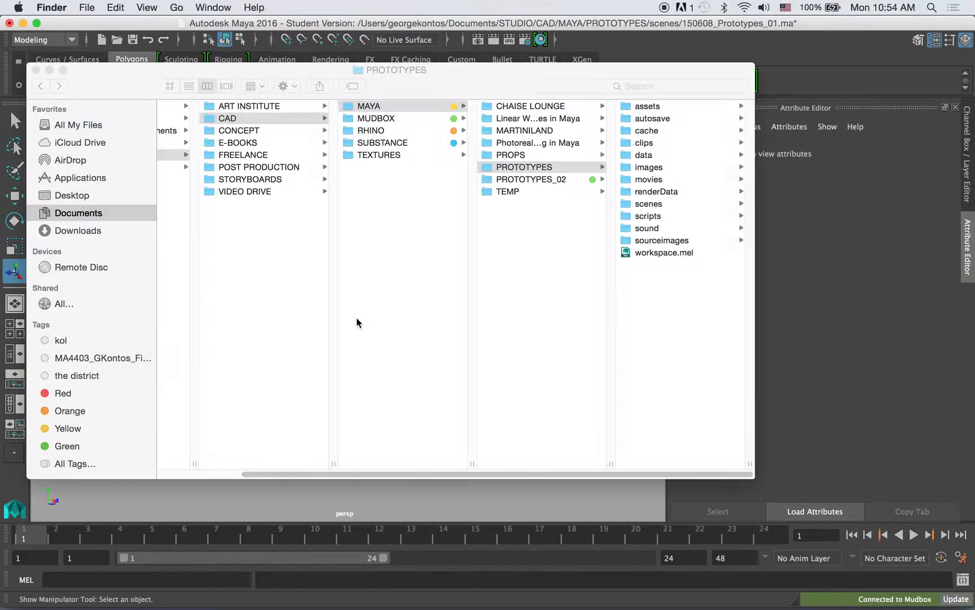
click(660, 238)
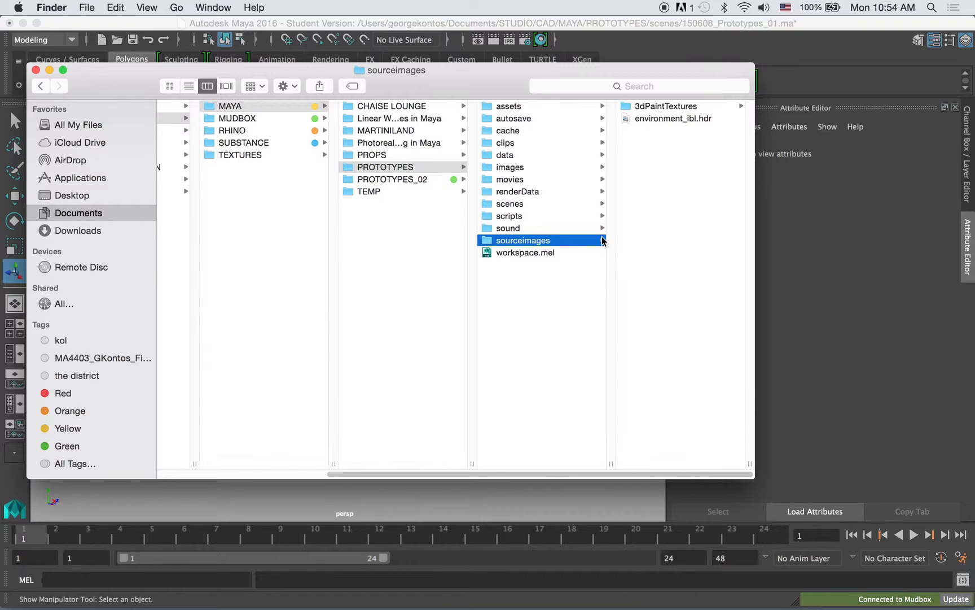
click(258, 119)
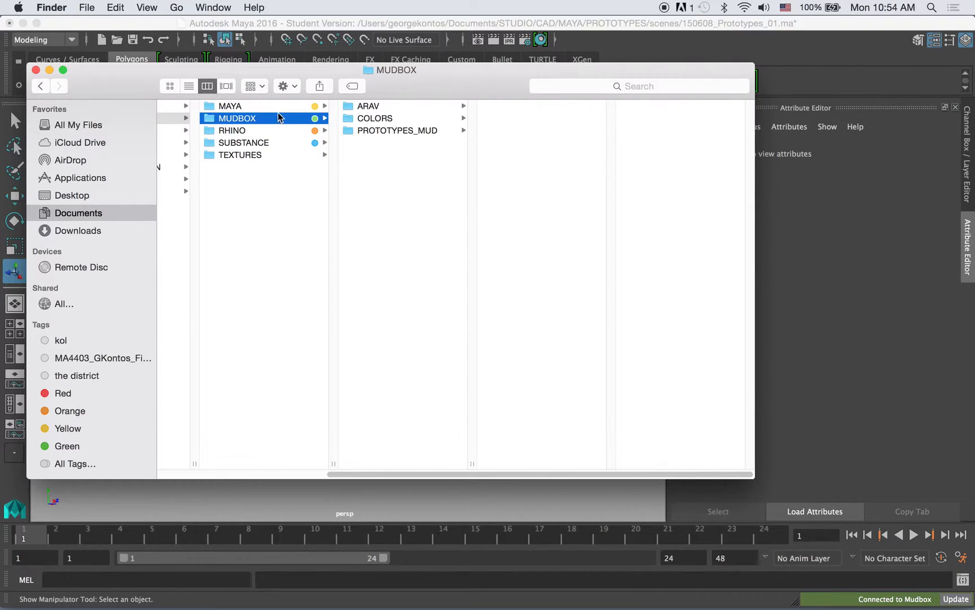
click(372, 119)
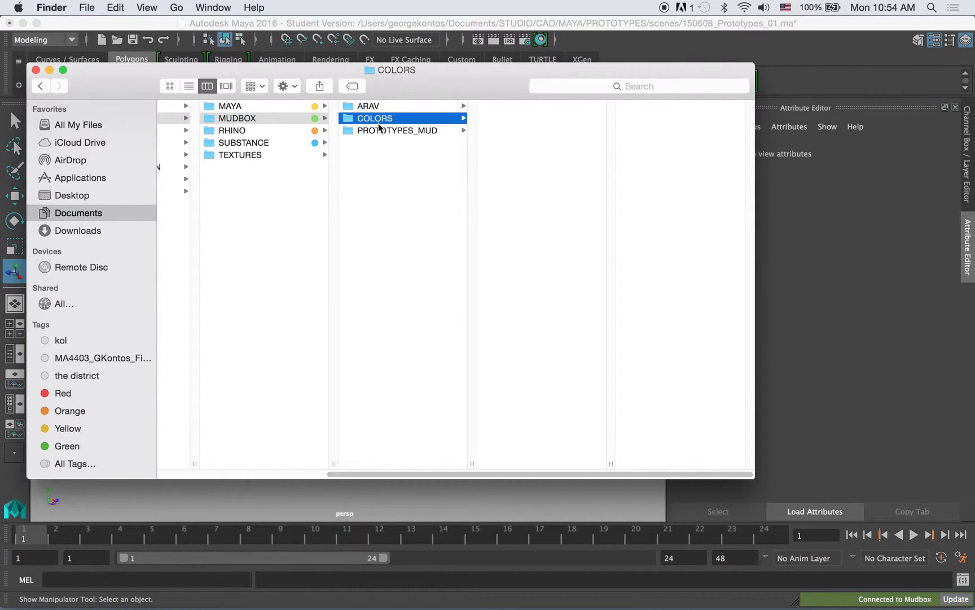
click(385, 131)
click(526, 132)
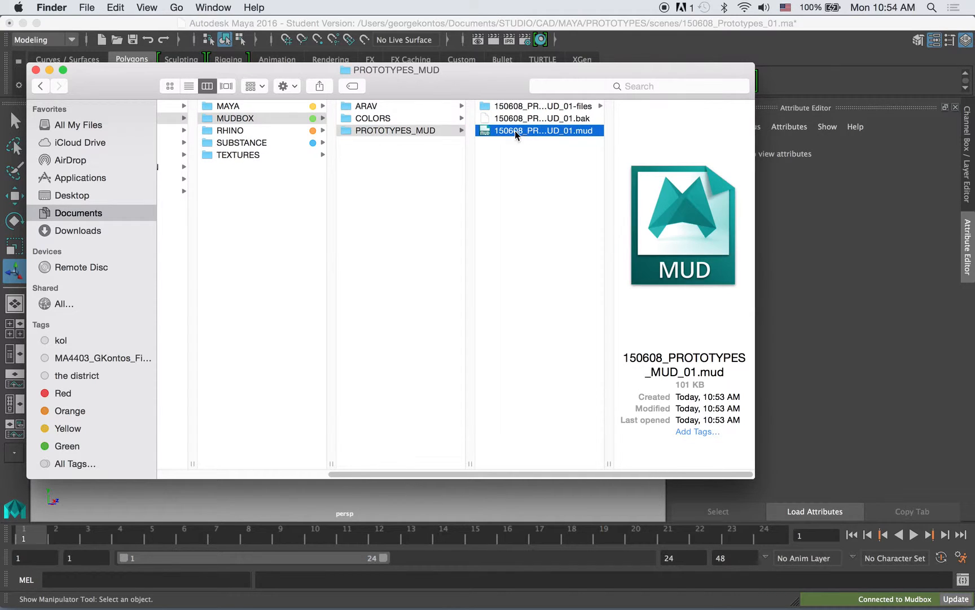
click(552, 109)
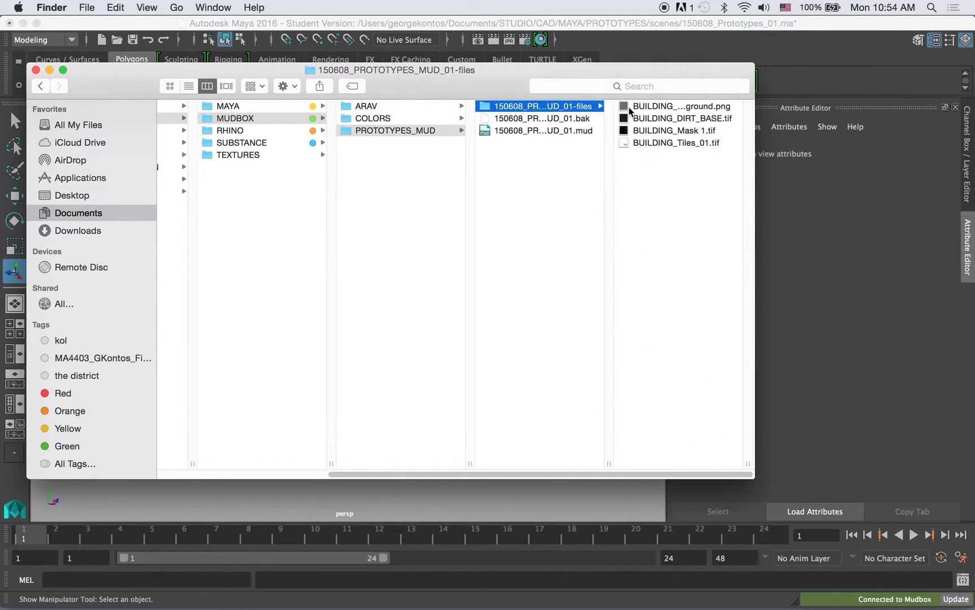
- Preview the BUILDING texture images one after another through BUILDING_Tiles_01.tif, and return to the MUDBOX folder
click(681, 106)
key(space)
key(Down)
key(Down)
key(Down)
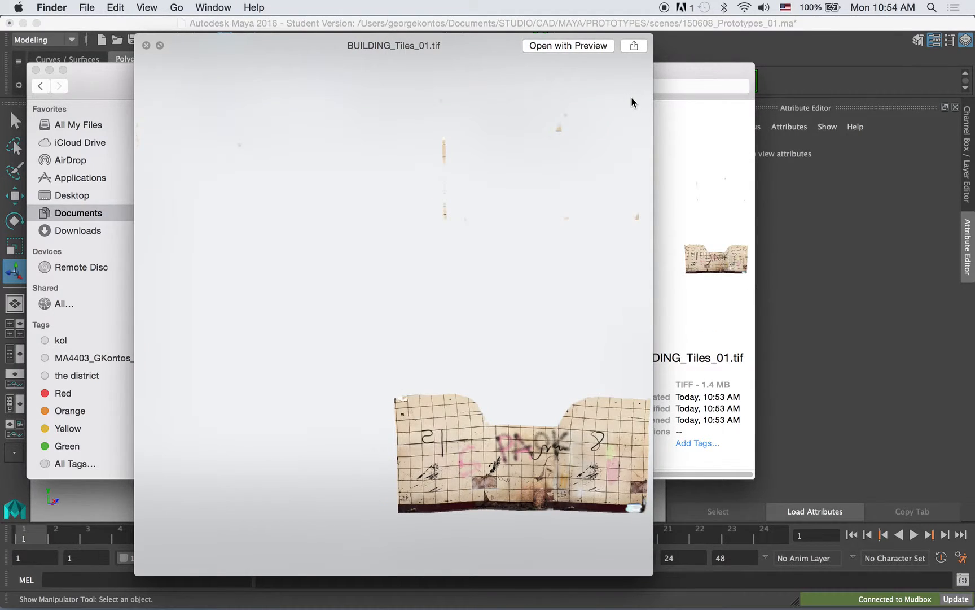
key(space)
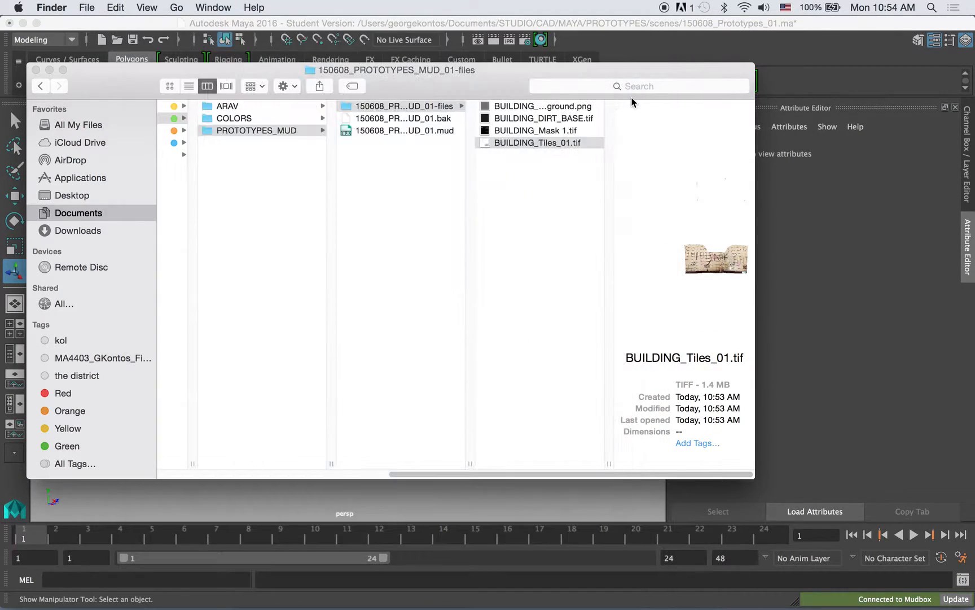
key(Left)
key(Left)
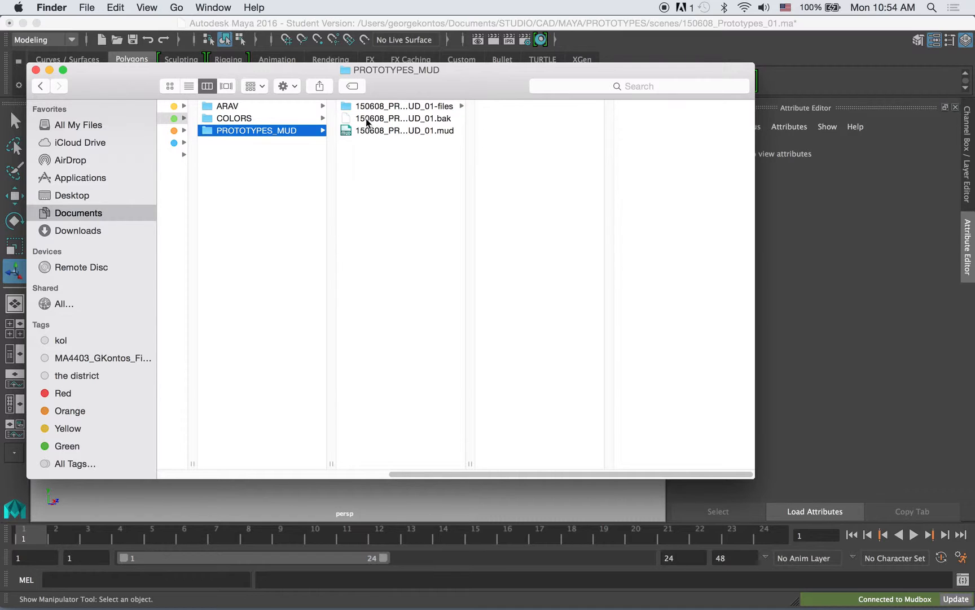
click(259, 143)
drag(132, 84, 133, 84)
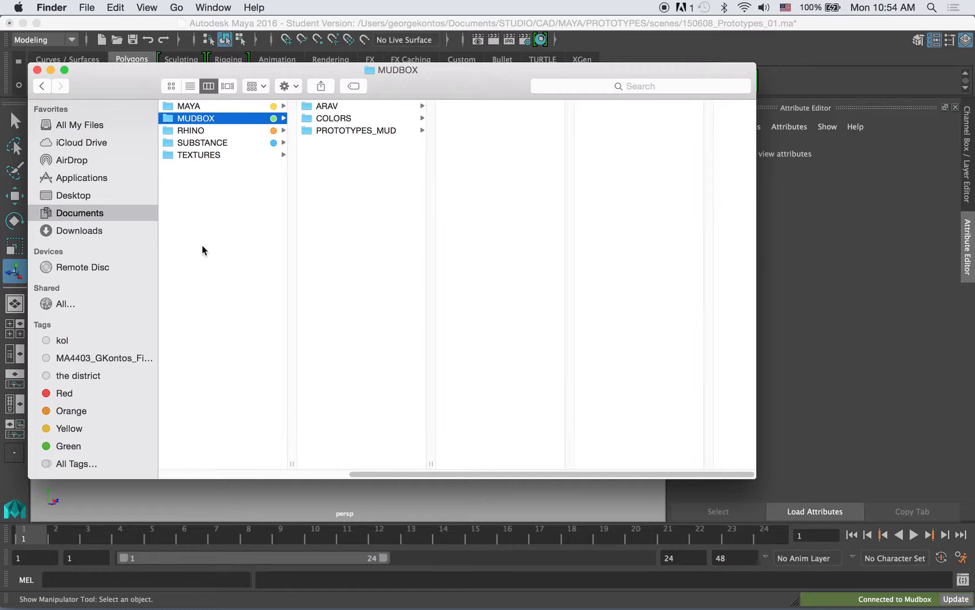
- Switch to Mudbox, collapse the DIRT_BASE layer to hide its mask entry, and save the scene
mouse_move(304, 606)
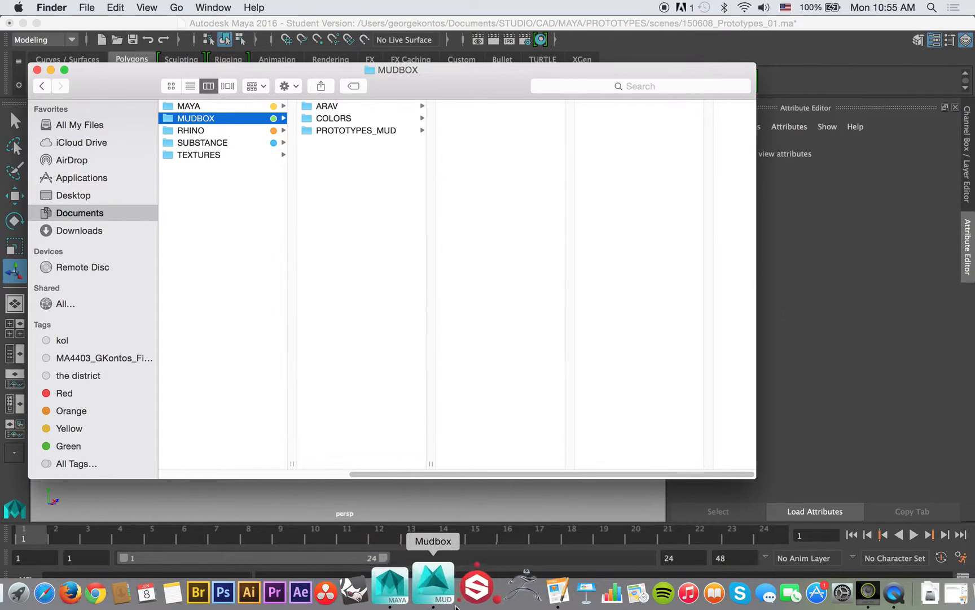
click(455, 604)
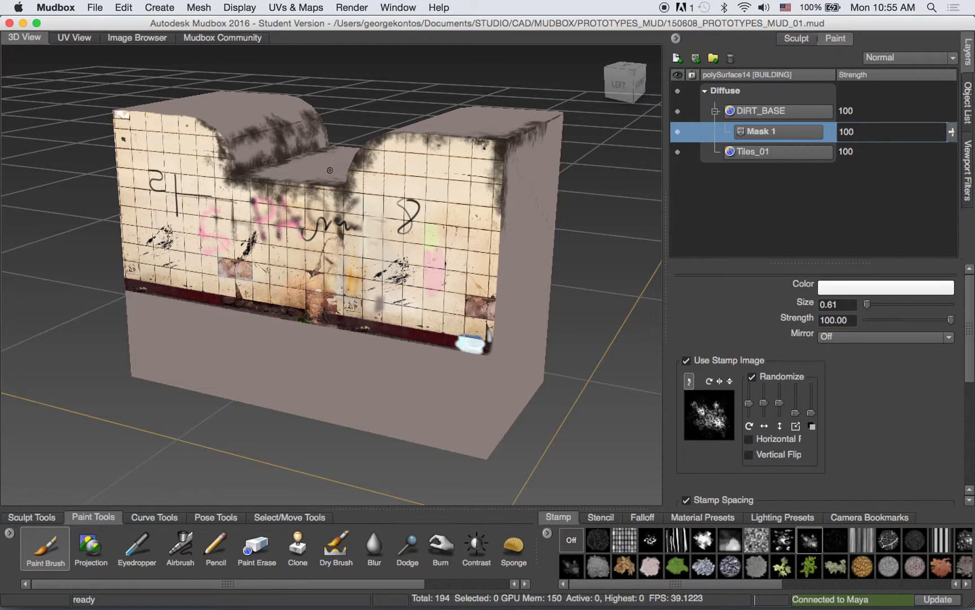
click(715, 112)
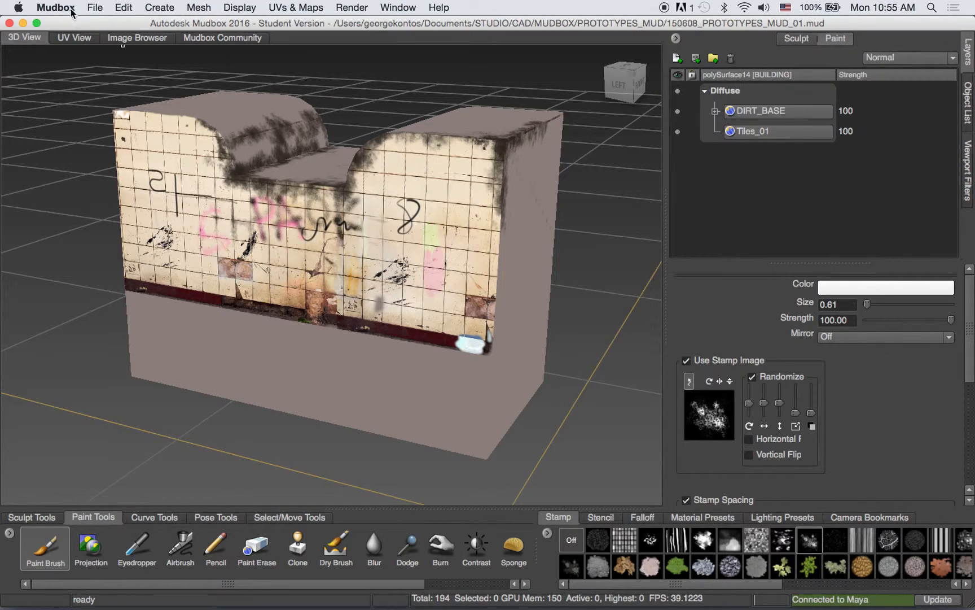
click(94, 7)
click(103, 52)
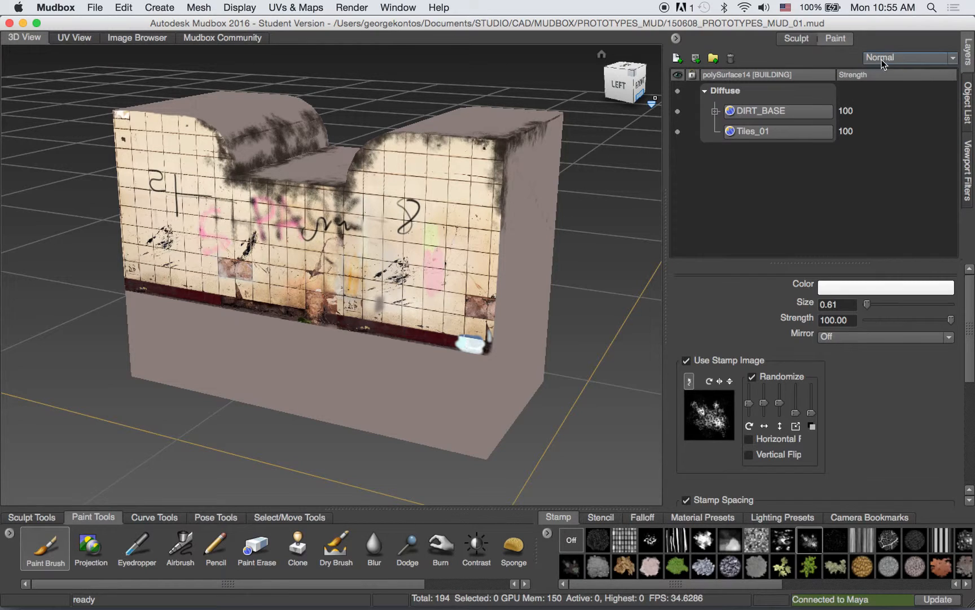
- Merge the visible DIRT_BASE and Tiles_01 paint layers into a single diffuse layer
right_click(783, 112)
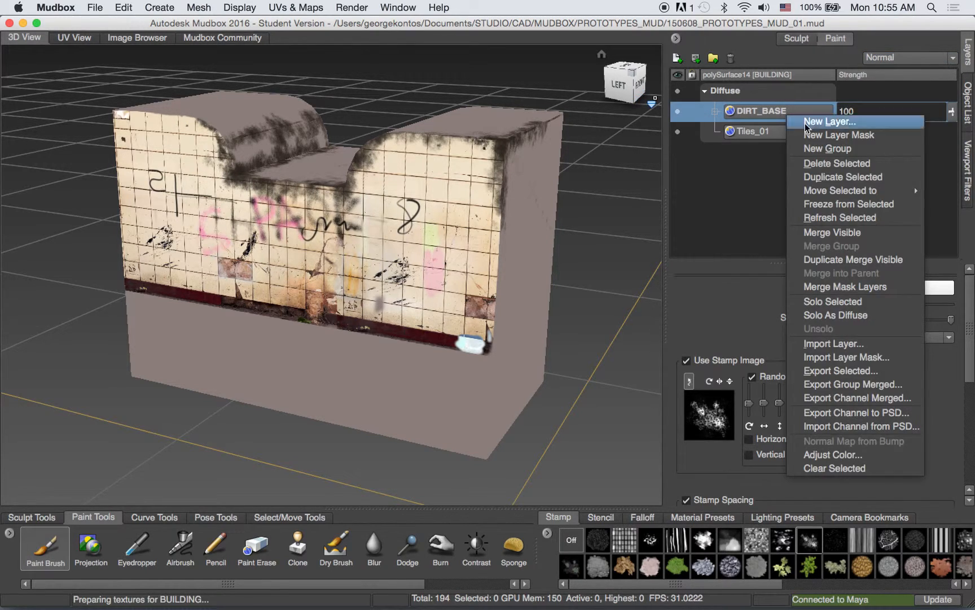
click(873, 259)
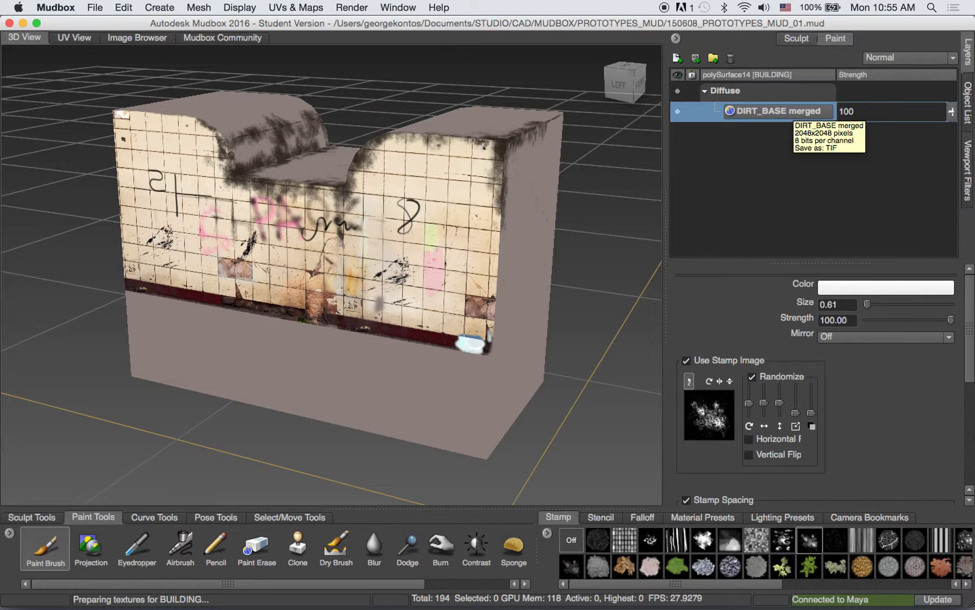
- Start exporting the DIRT_BASE merged paint layer as JPG 8 bit RGB into the MAYA/PROTOTYPES/sourceimages folder
right_click(774, 117)
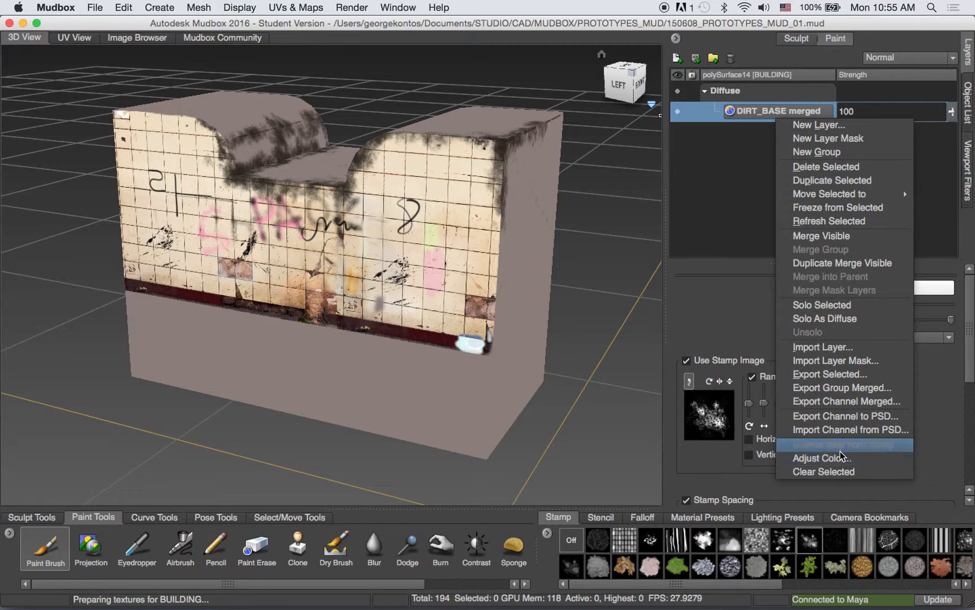
click(839, 373)
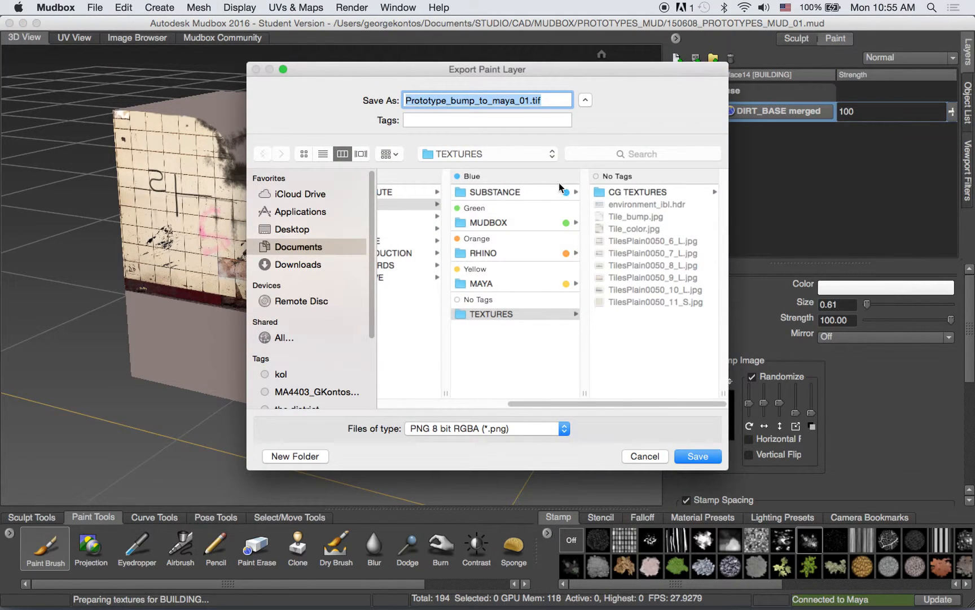
click(468, 430)
click(473, 441)
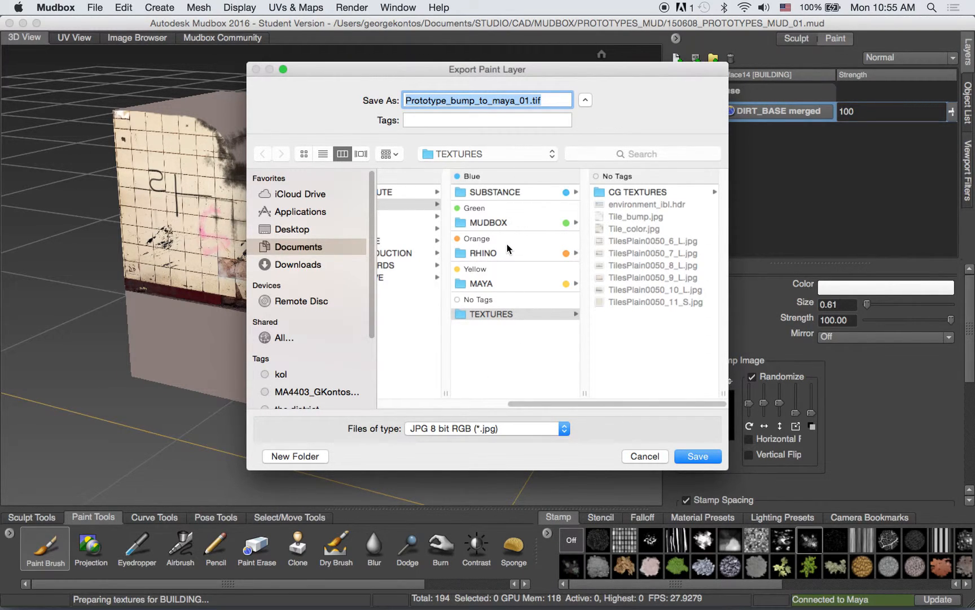
click(504, 284)
click(640, 285)
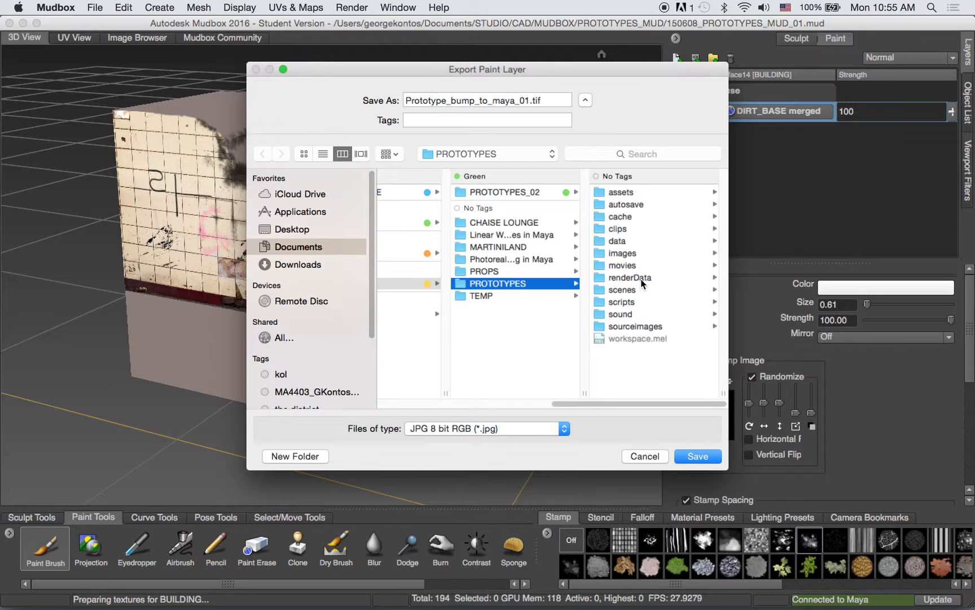
click(627, 326)
- Name the export Main_Building_Color_01 and save it
click(459, 100)
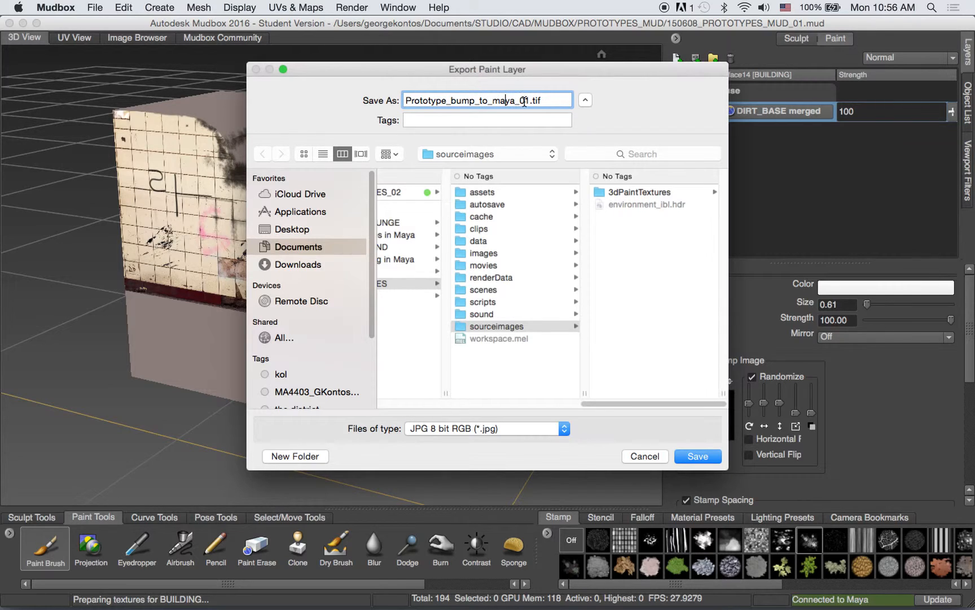
drag(550, 100, 394, 96)
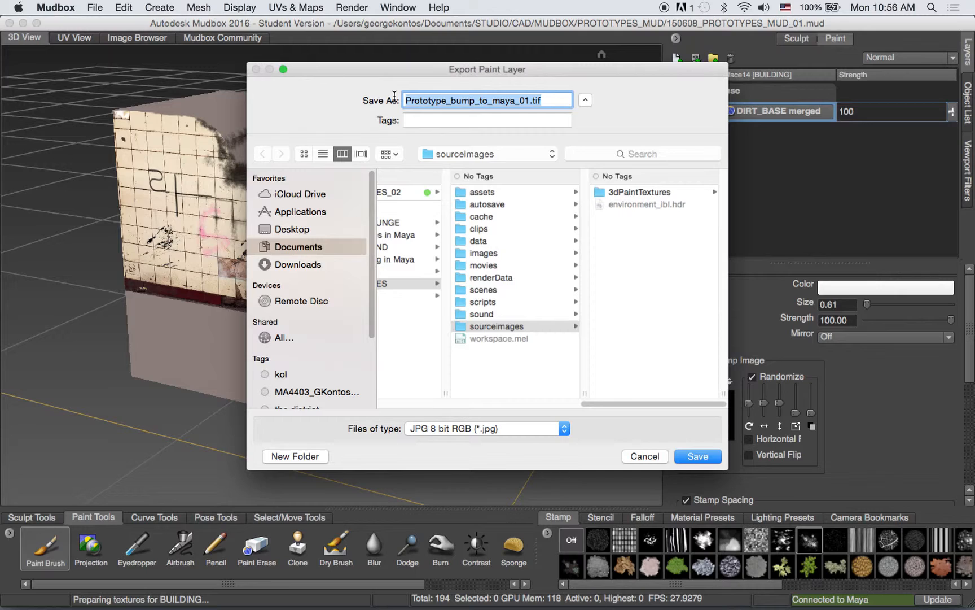
text(Building_)
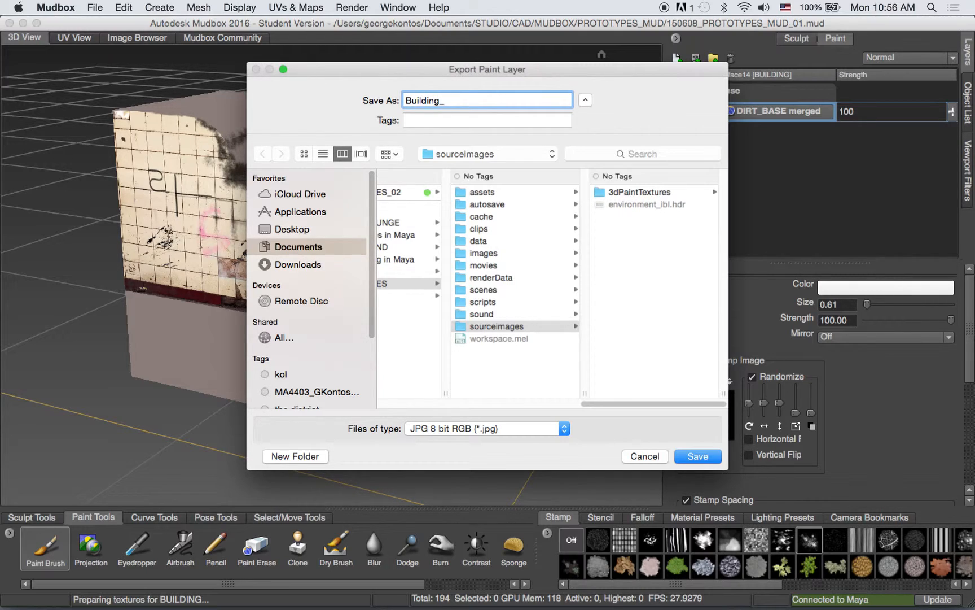
text(Main_)
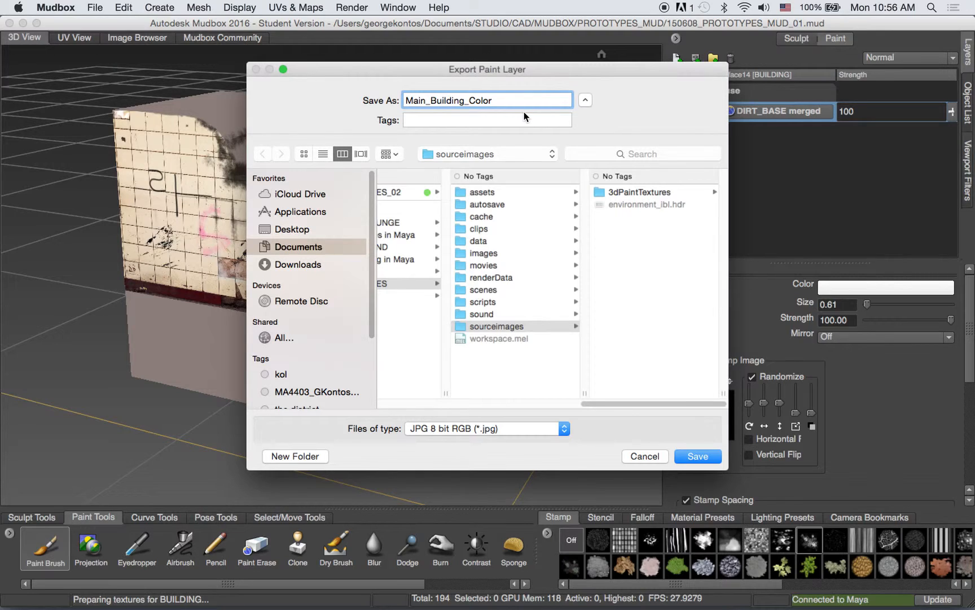
text(_01)
click(698, 456)
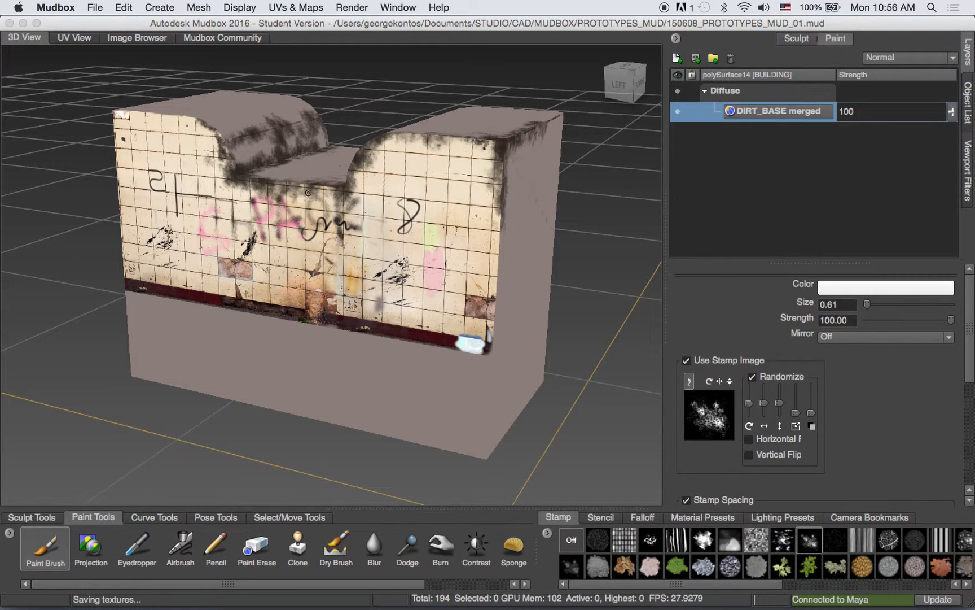
- Switch to Photoshop and bring up the dialog for opening a file
mouse_move(402, 608)
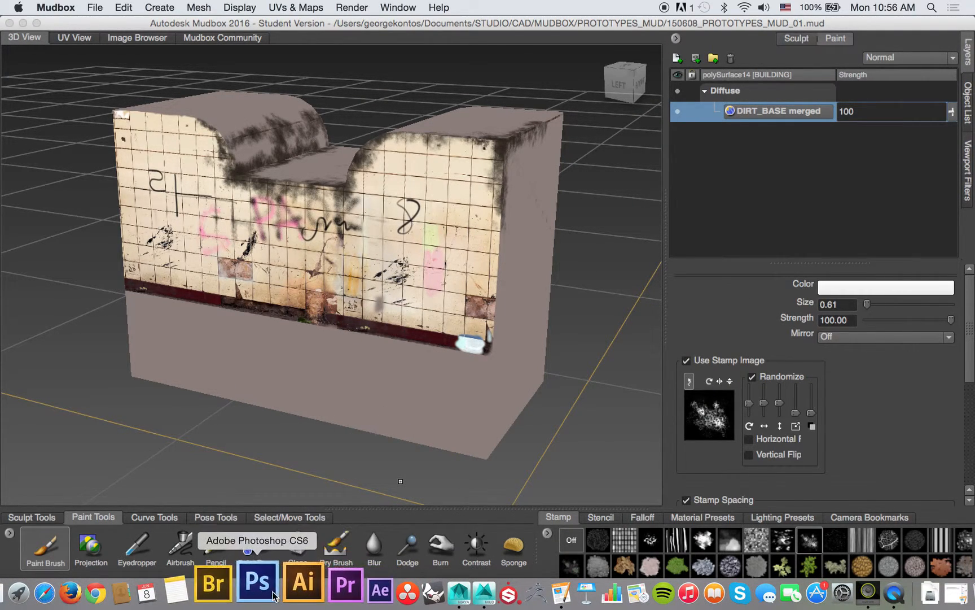
click(265, 591)
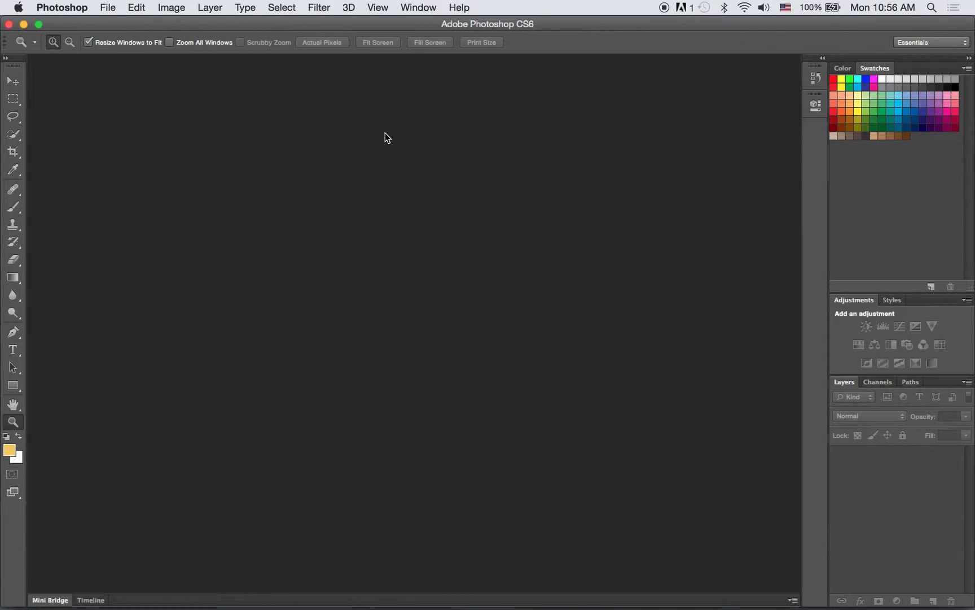
click(107, 7)
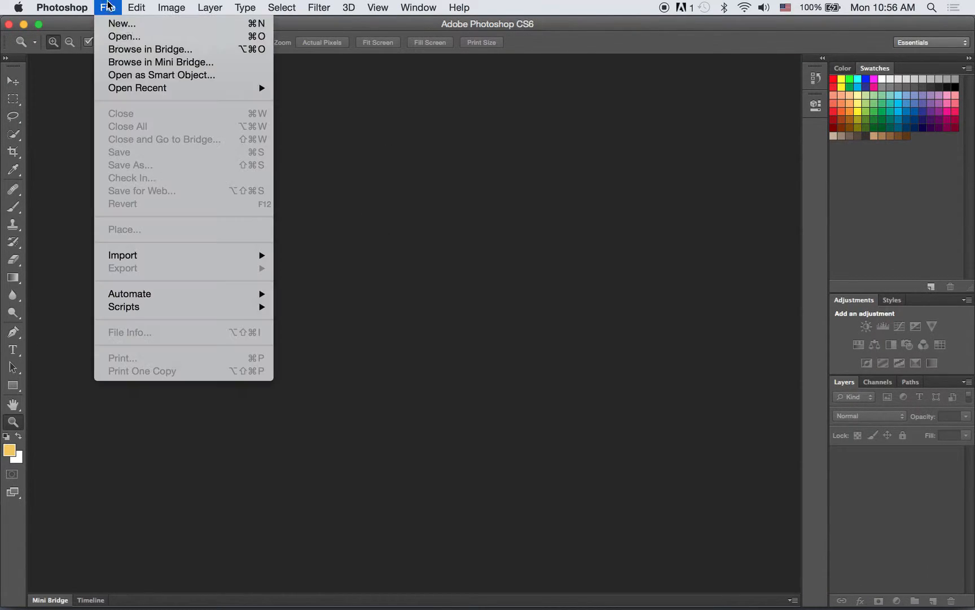
click(116, 36)
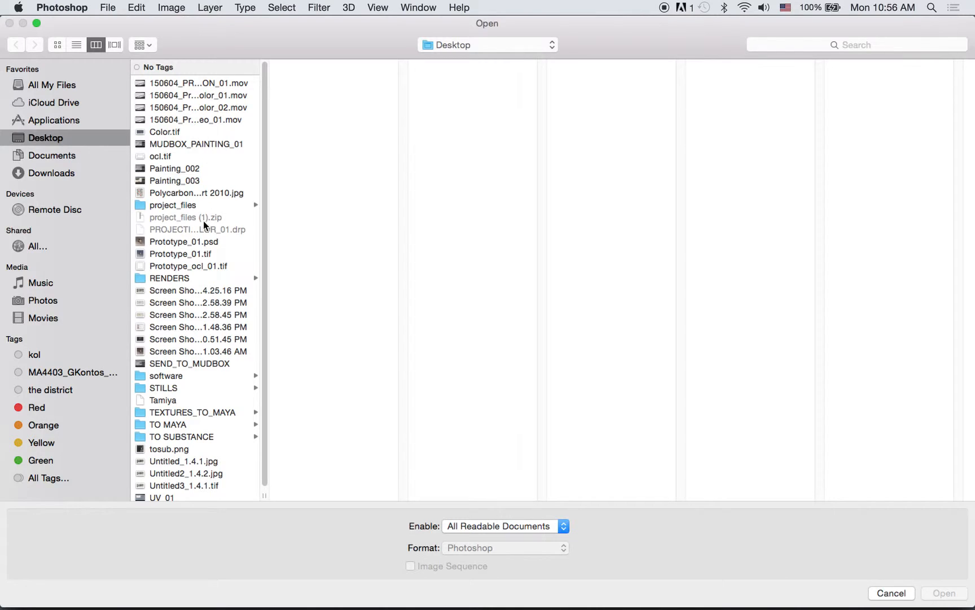
- Open Main_Building_Color_01.jpg from Documents/STUDIO/CAD/MAYA/PROTOTYPES/sourceimages
click(93, 158)
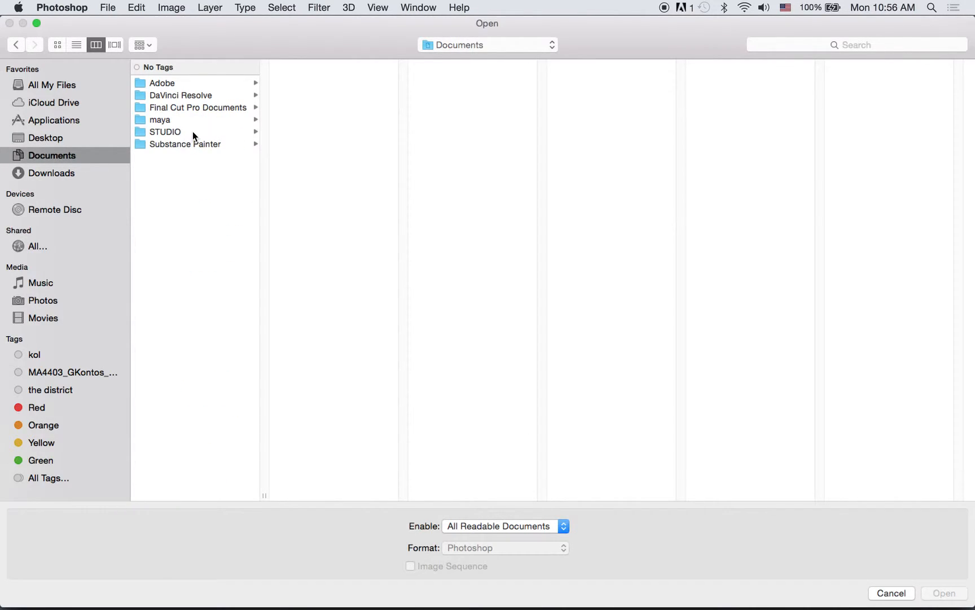
click(193, 131)
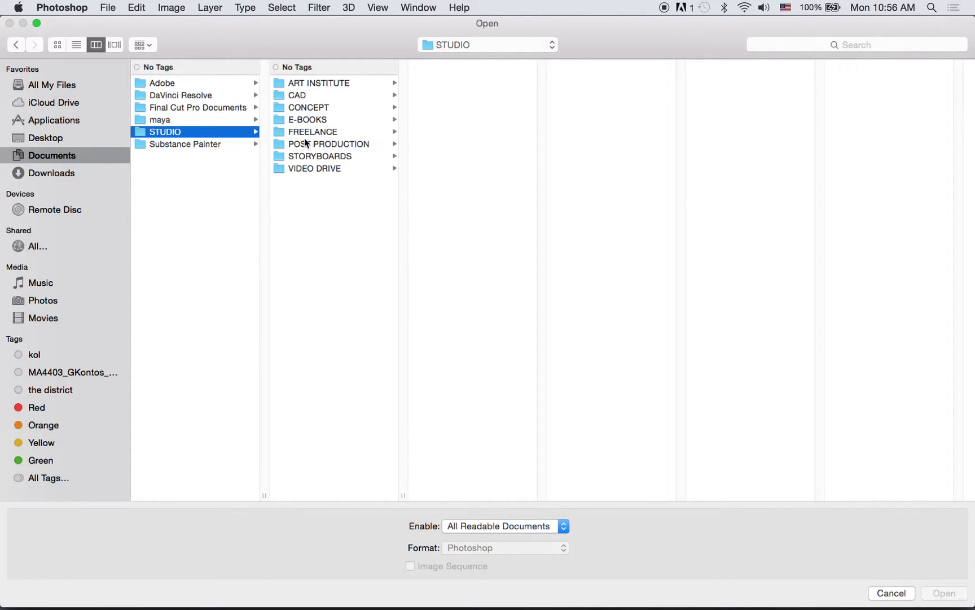
click(319, 94)
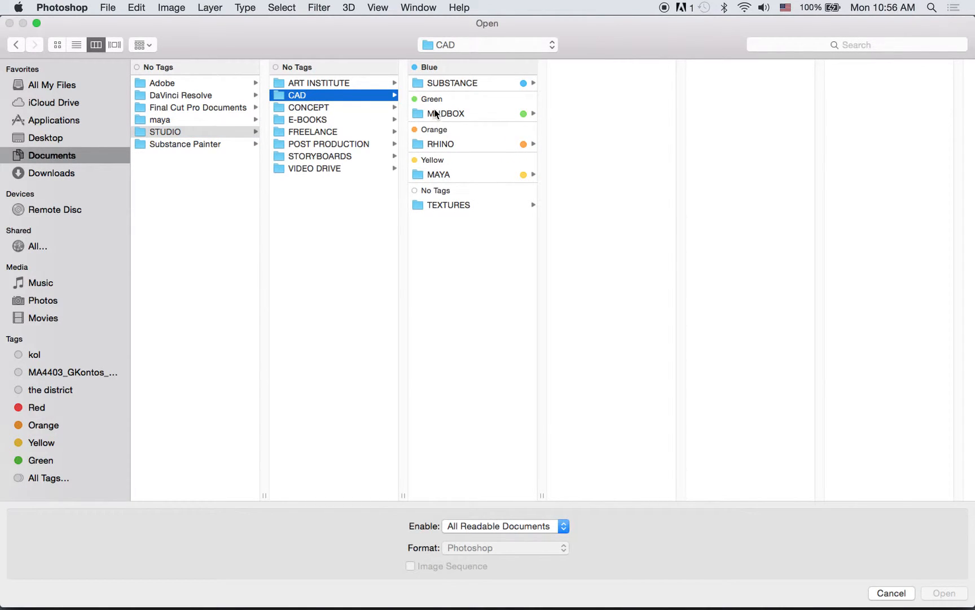
click(553, 159)
click(514, 174)
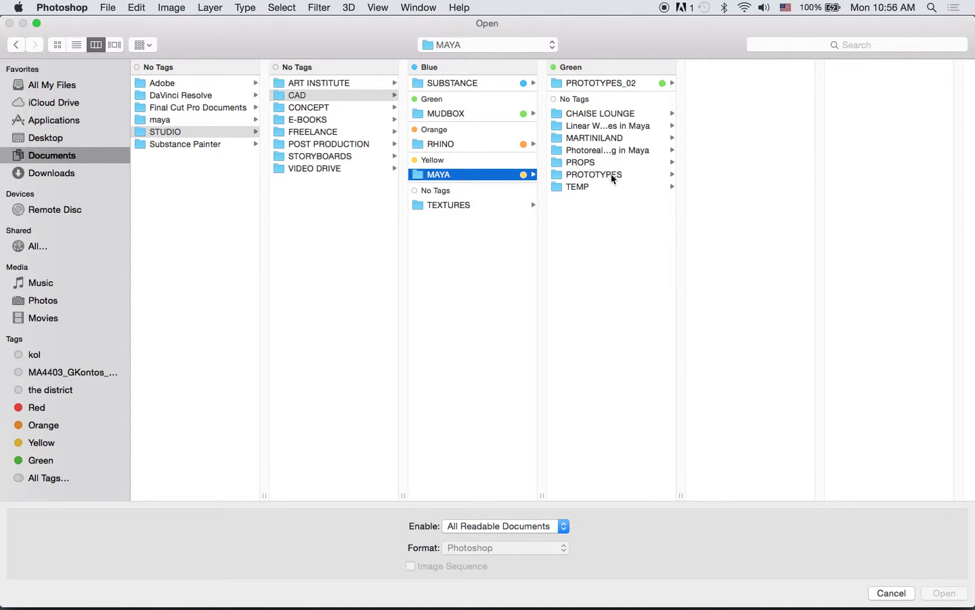
click(613, 177)
click(735, 216)
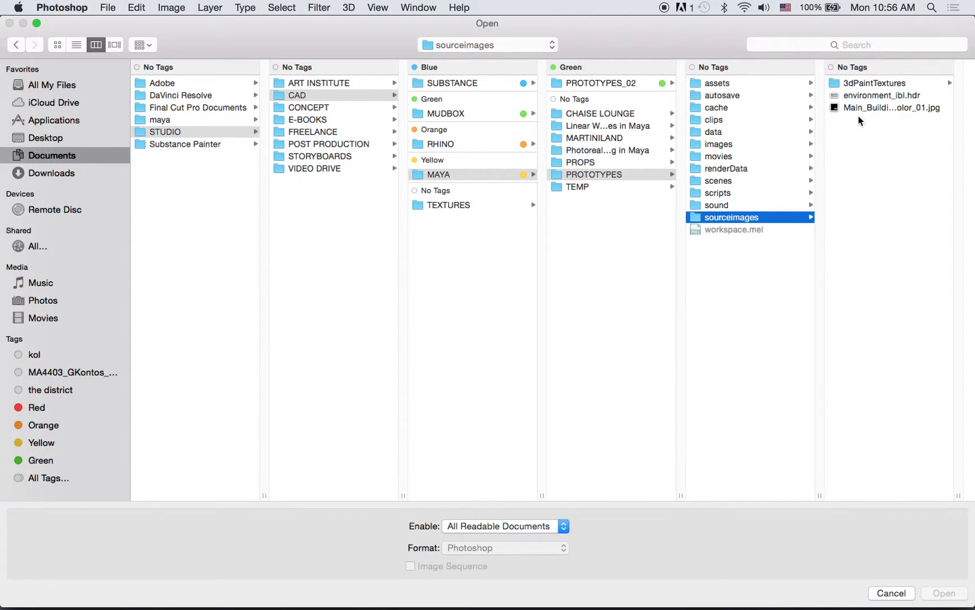
click(868, 107)
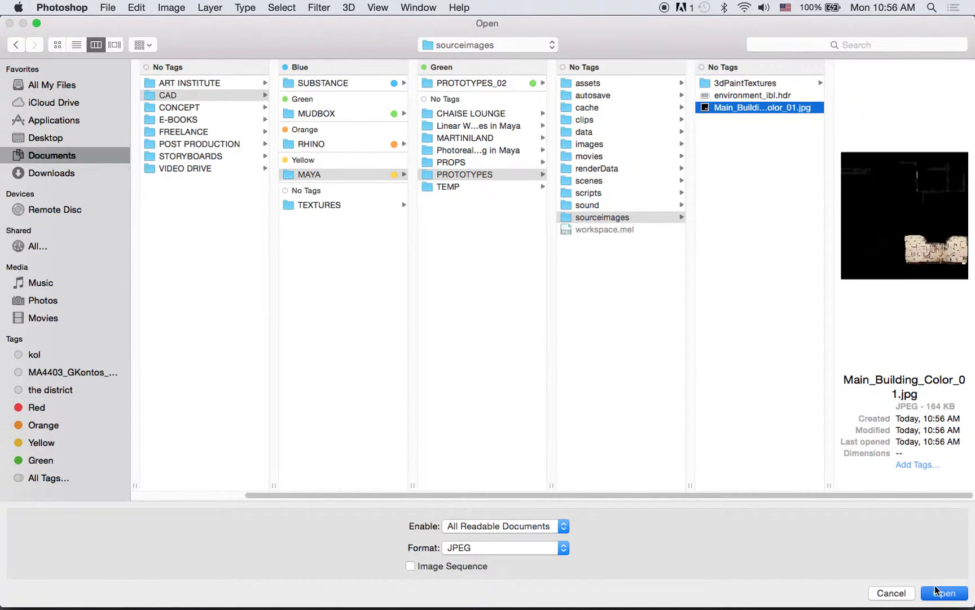
click(939, 591)
- Examine the exported texture's painted tiles, graffiti and dirt edges up close, and view the whole UV layout
drag(614, 460, 598, 423)
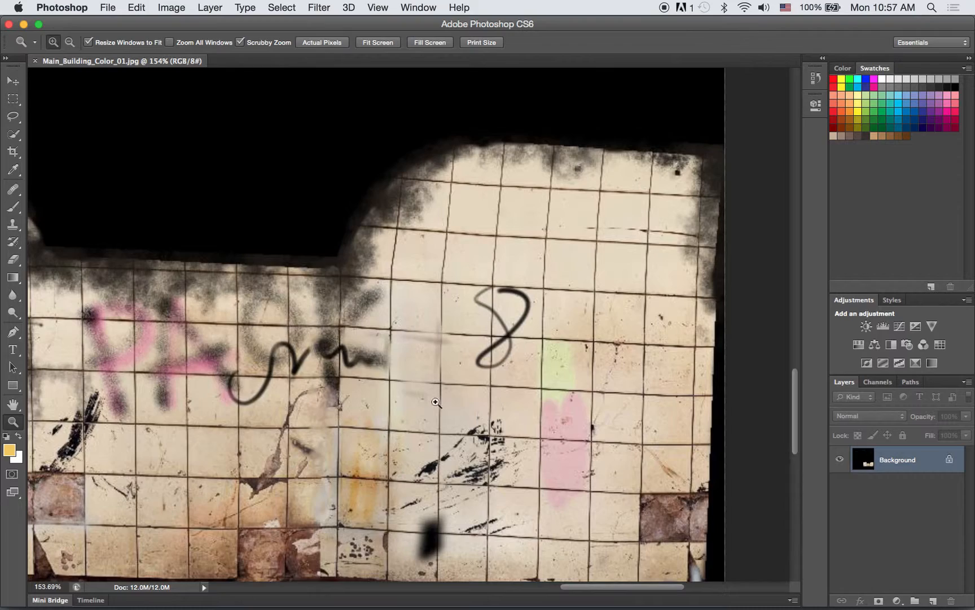
scroll(433, 432, left, 10)
scroll(434, 432, down, 5)
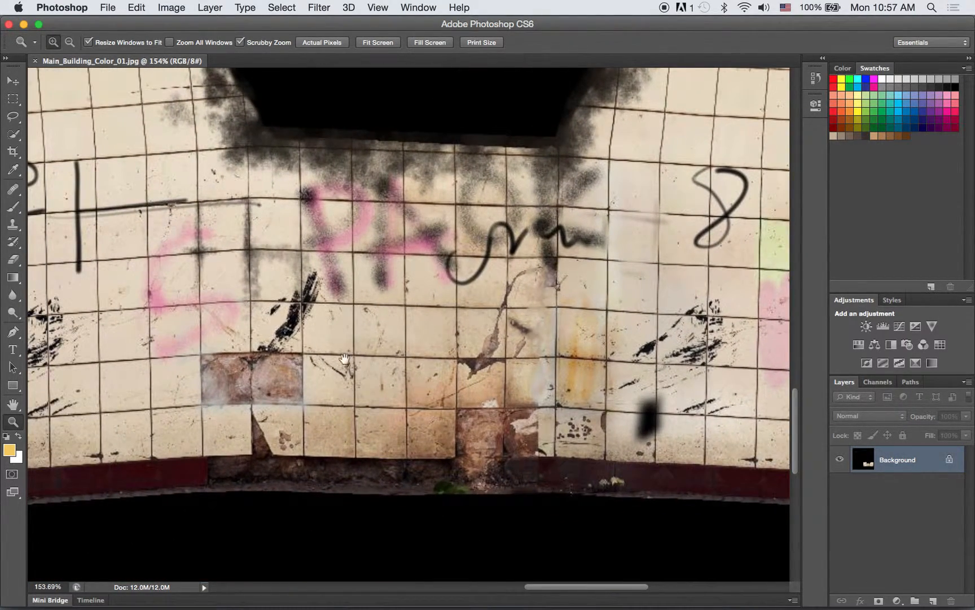
drag(345, 359, 401, 386)
drag(446, 308, 492, 338)
drag(499, 327, 353, 271)
drag(490, 166, 513, 164)
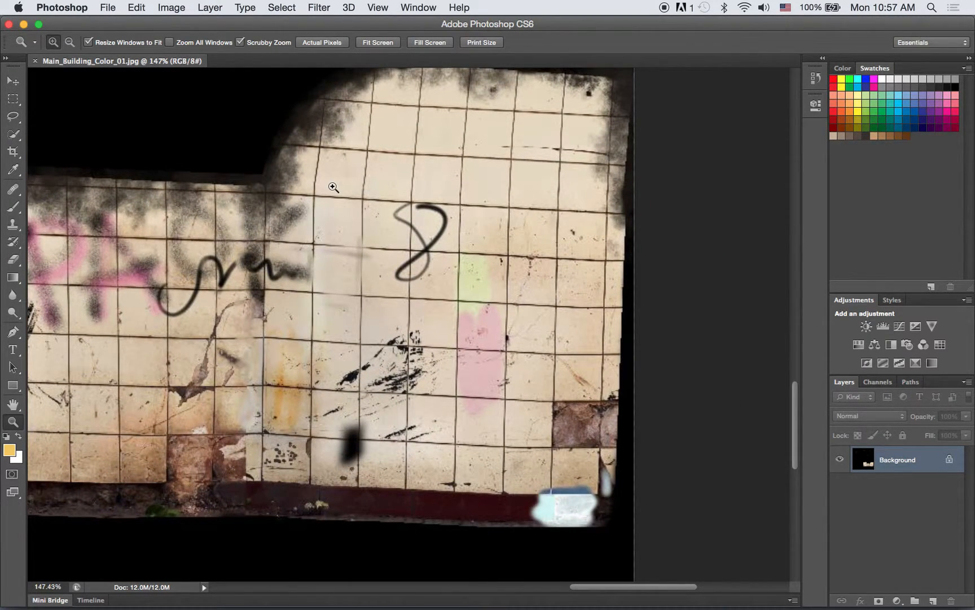
drag(406, 177, 308, 136)
drag(401, 157, 382, 170)
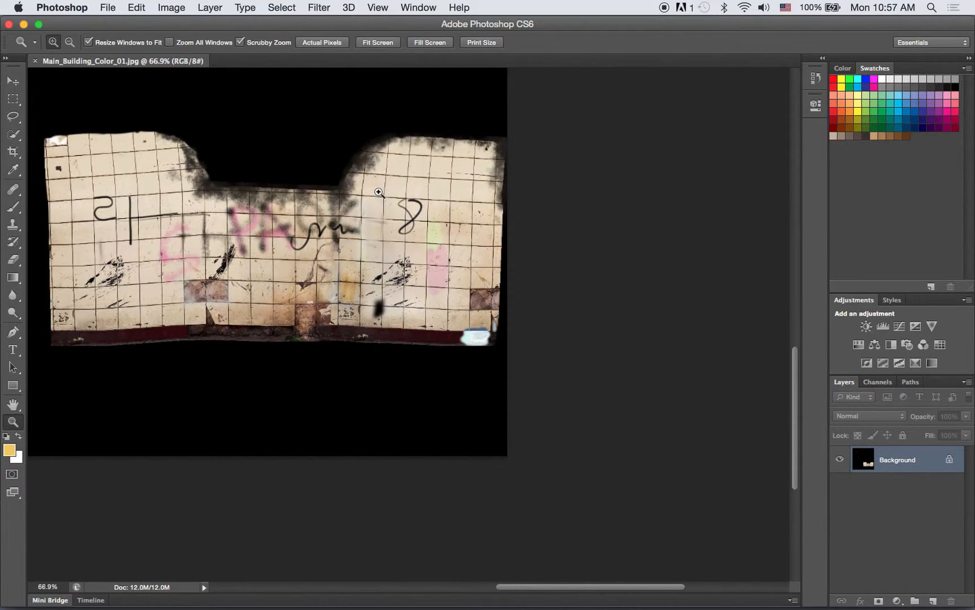
drag(113, 168, 186, 217)
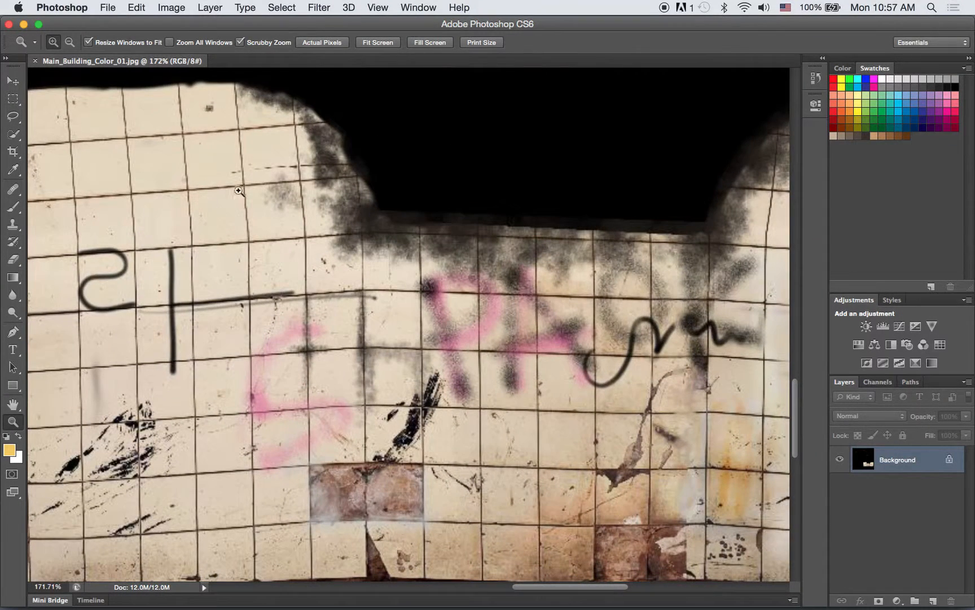
drag(362, 247, 287, 223)
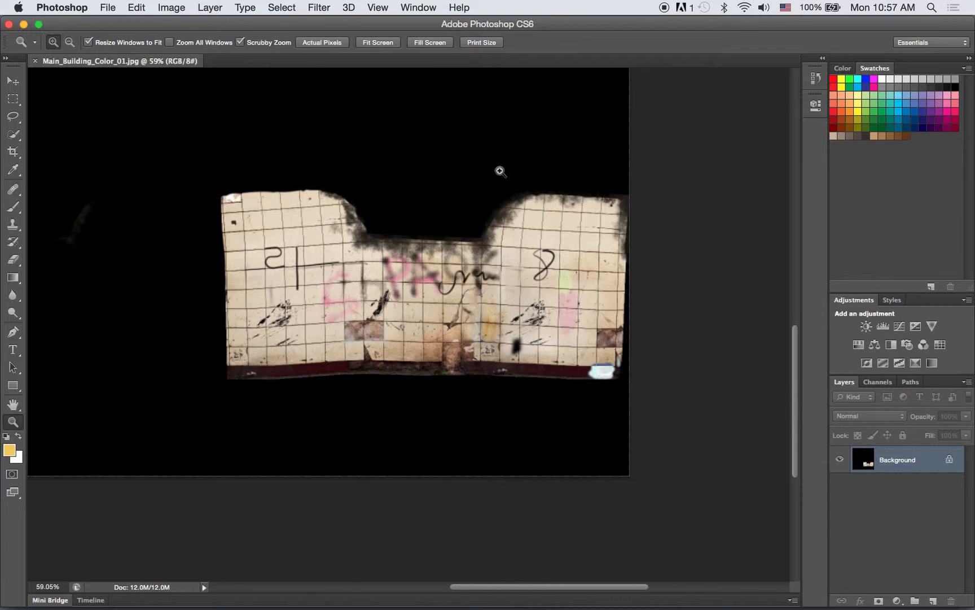
drag(480, 178, 418, 155)
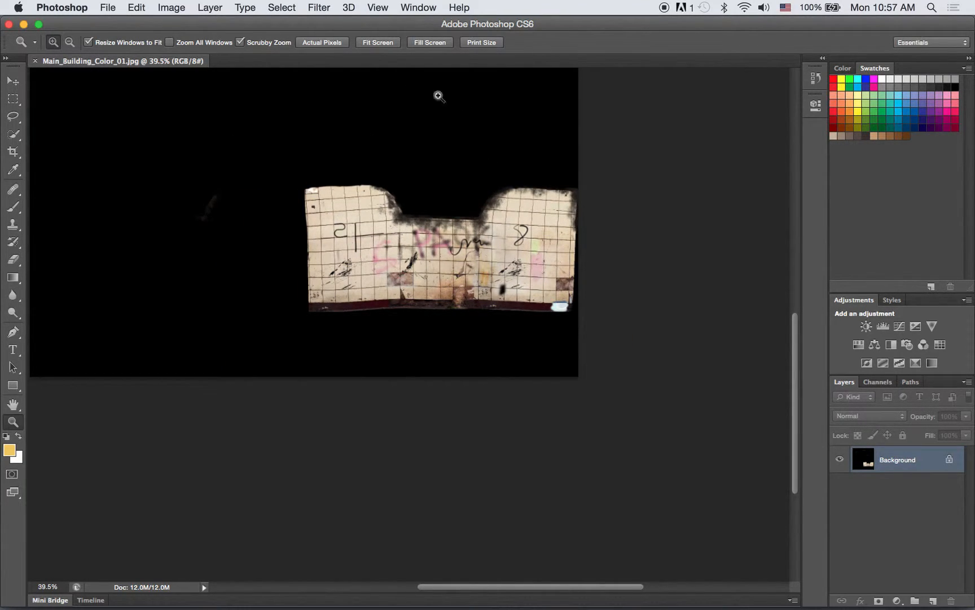
drag(403, 194, 435, 286)
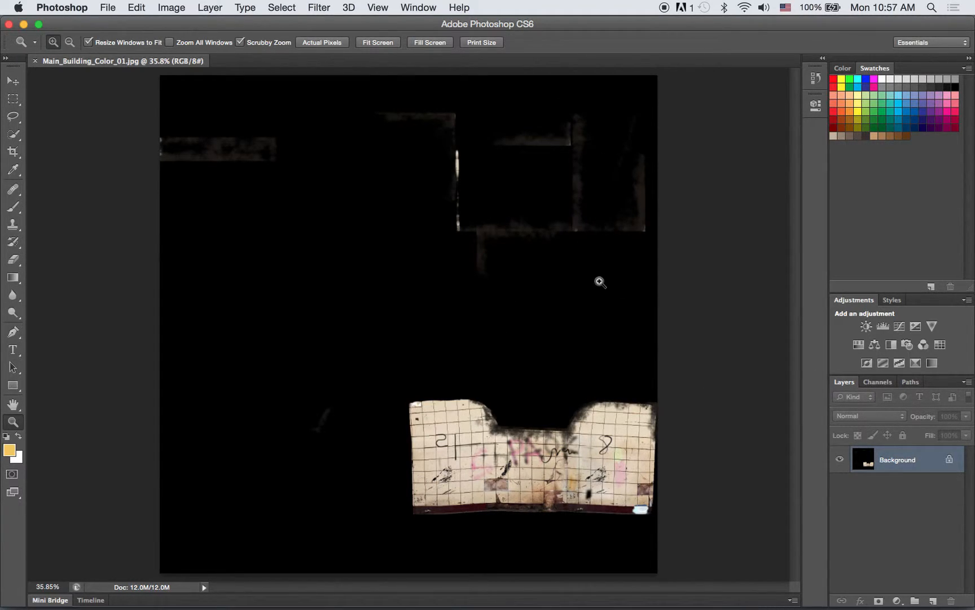
- Convert the Background into a regular layer and add a Black & White adjustment layer with the Default preset above it
double_click(870, 464)
click(690, 310)
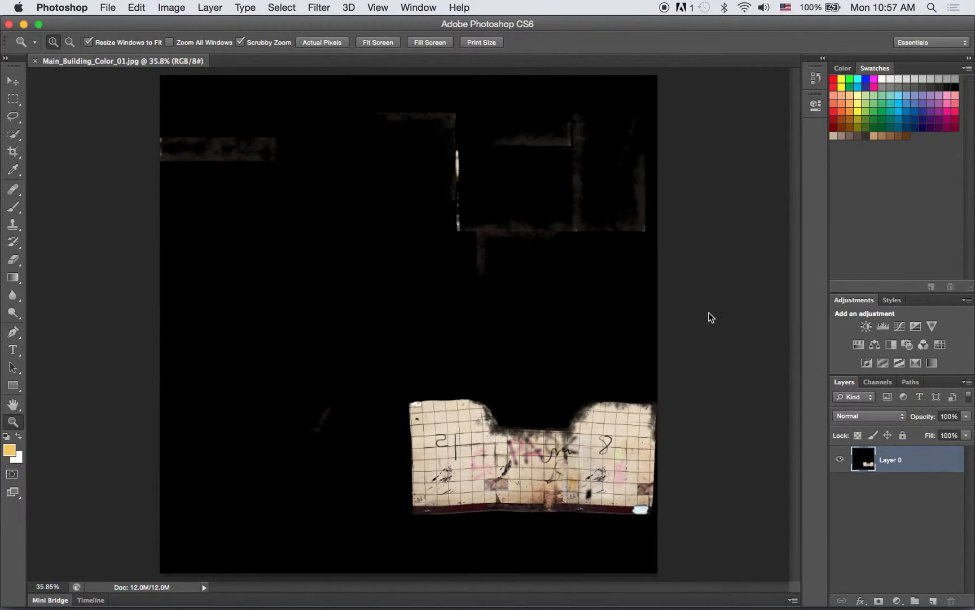
click(897, 600)
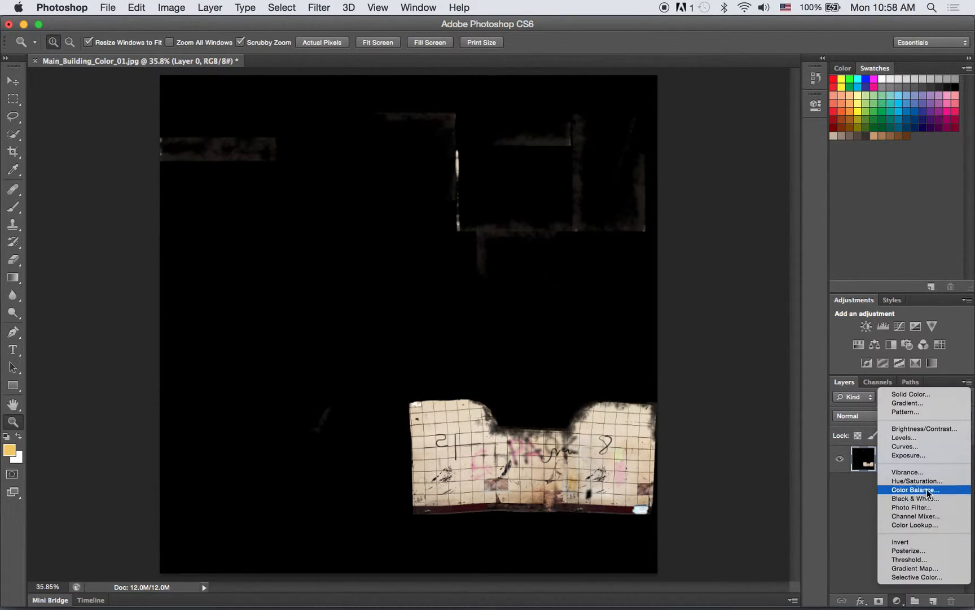
click(929, 499)
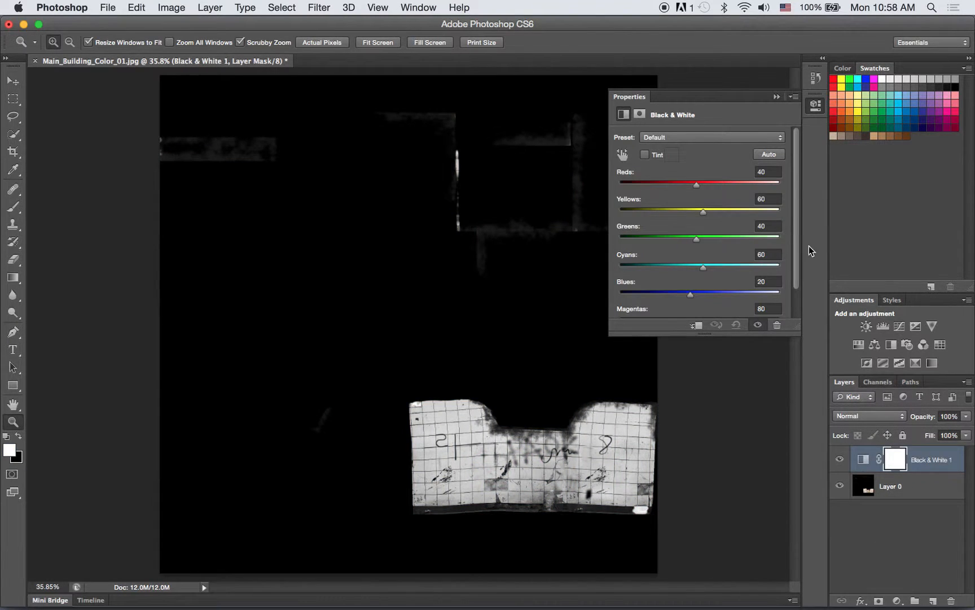
click(779, 97)
- Add a Levels adjustment layer above the Black & White adjustment with output levels of 54 and 207
click(898, 599)
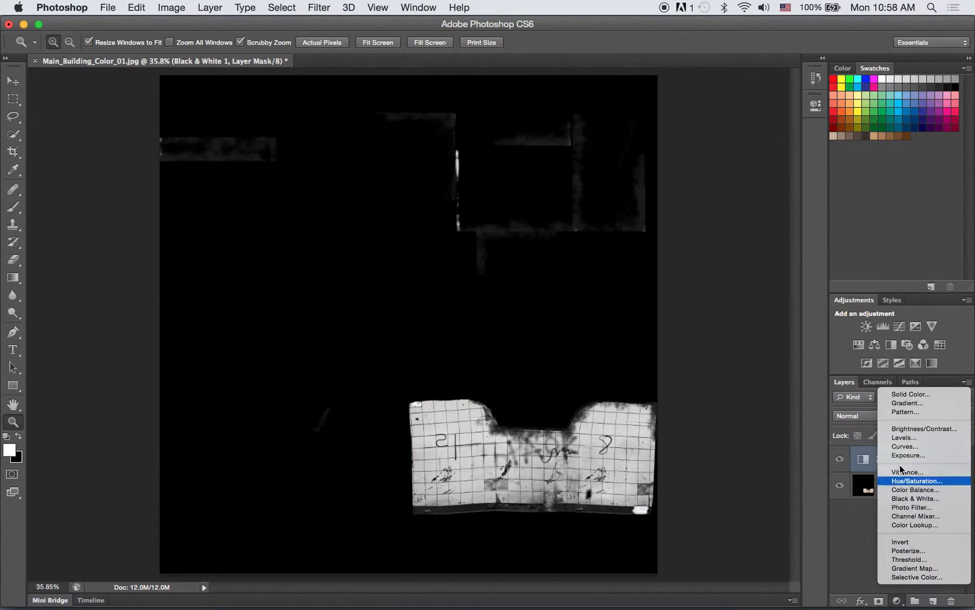
click(924, 439)
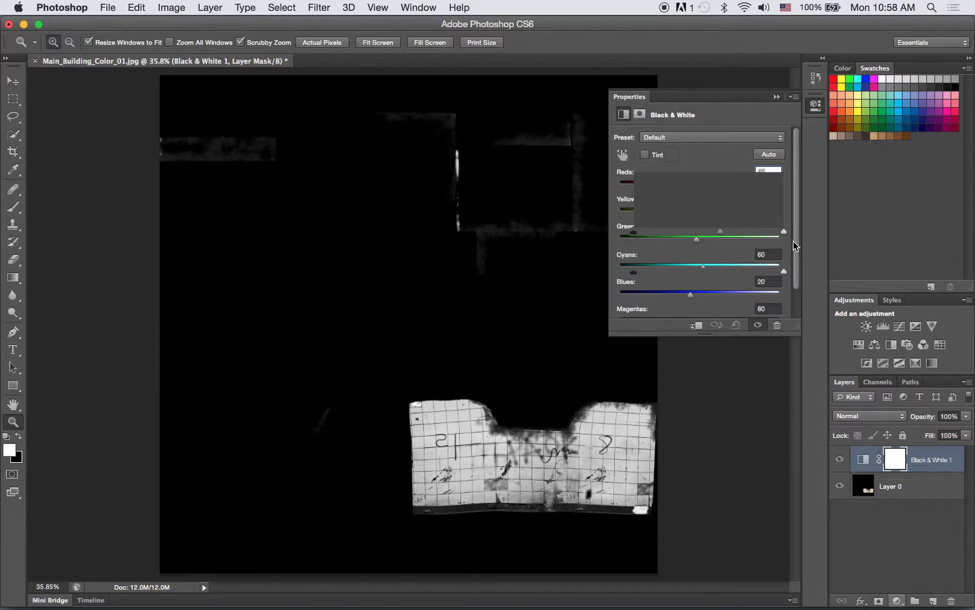
drag(635, 273, 658, 275)
drag(781, 275, 756, 276)
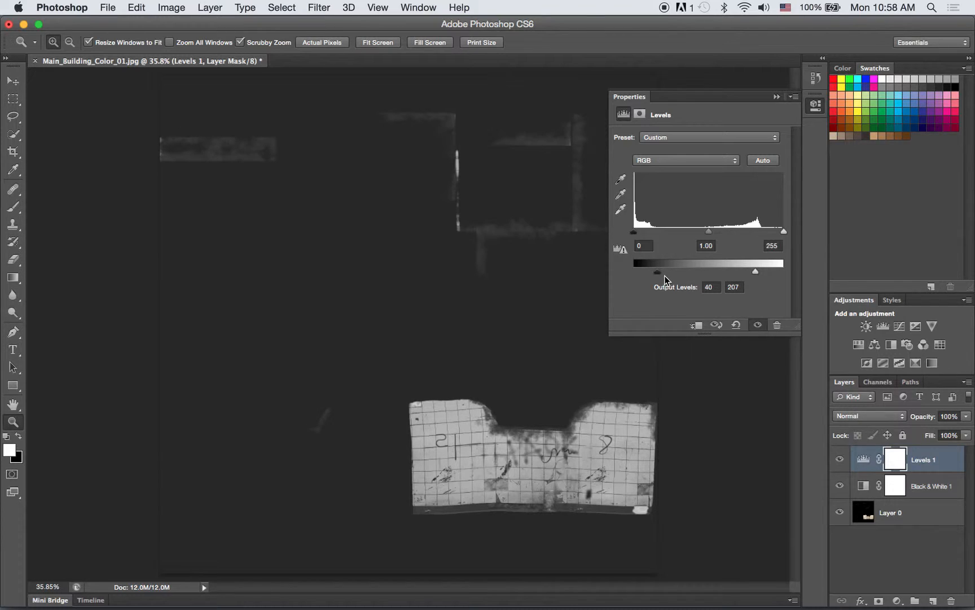
drag(657, 274, 666, 275)
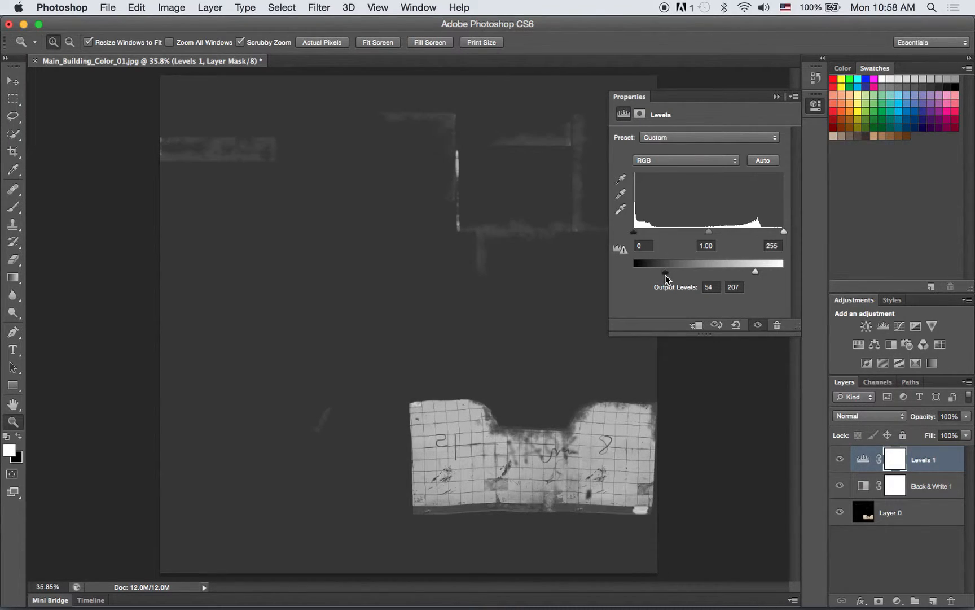
click(777, 97)
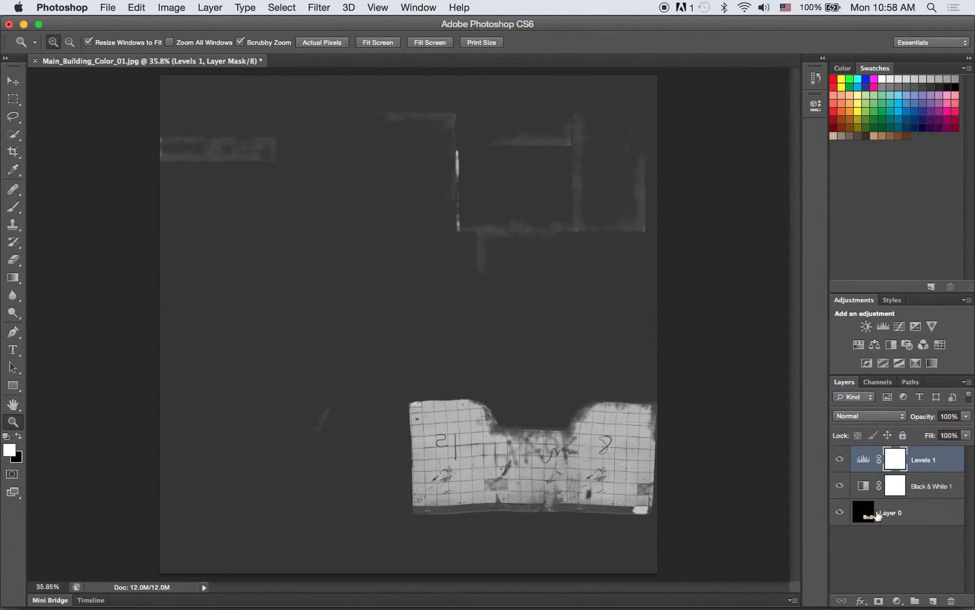
- Add an empty layer above Layer 0 and hide the Black & White and Levels adjustment layers
click(878, 513)
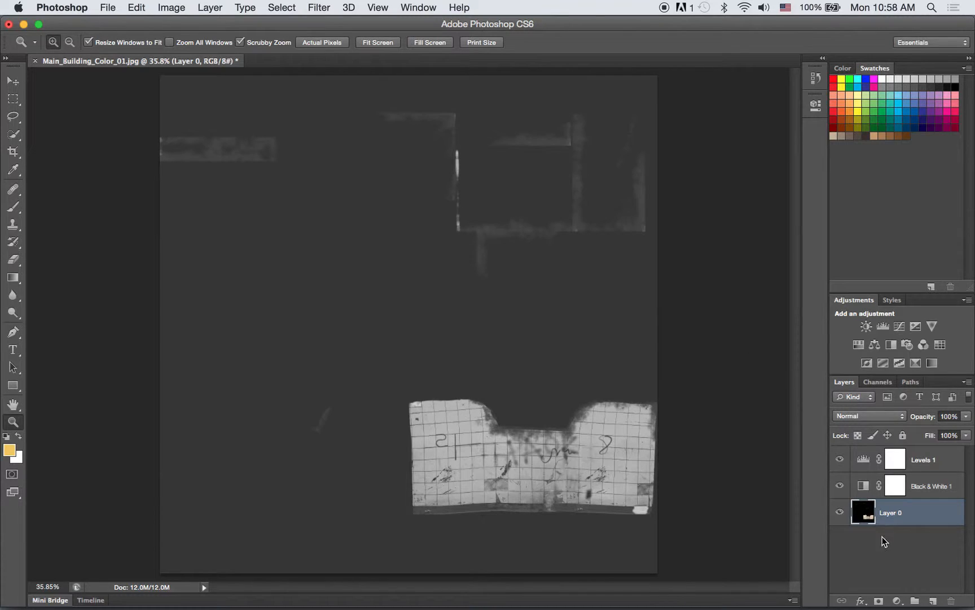
click(933, 600)
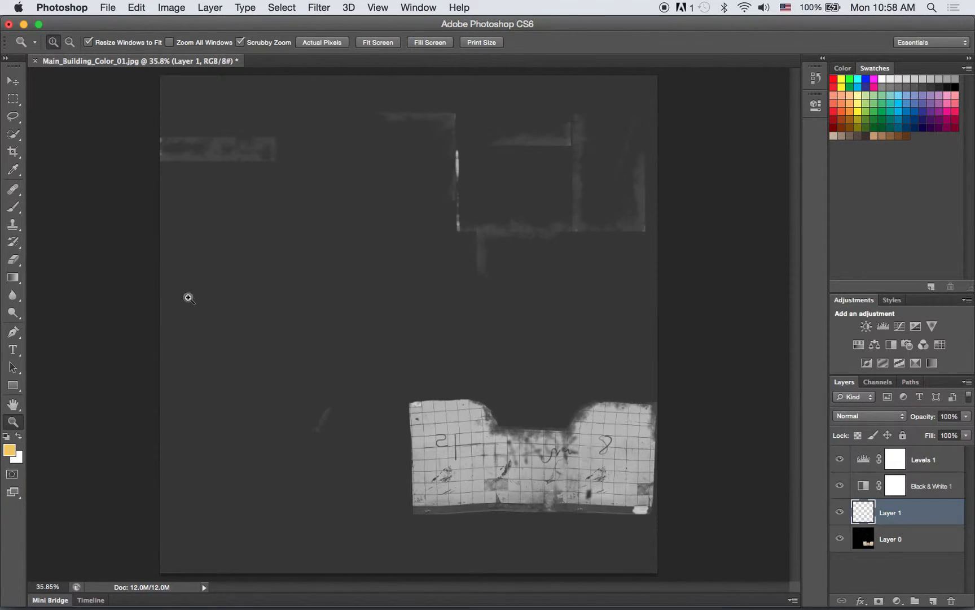
key(b)
alt+click(282, 208)
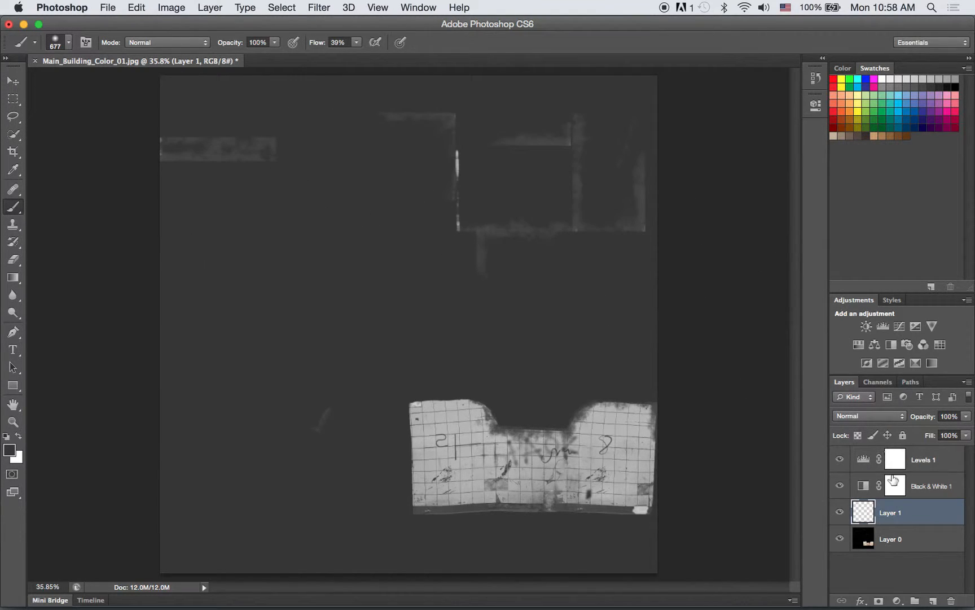
drag(842, 488, 840, 459)
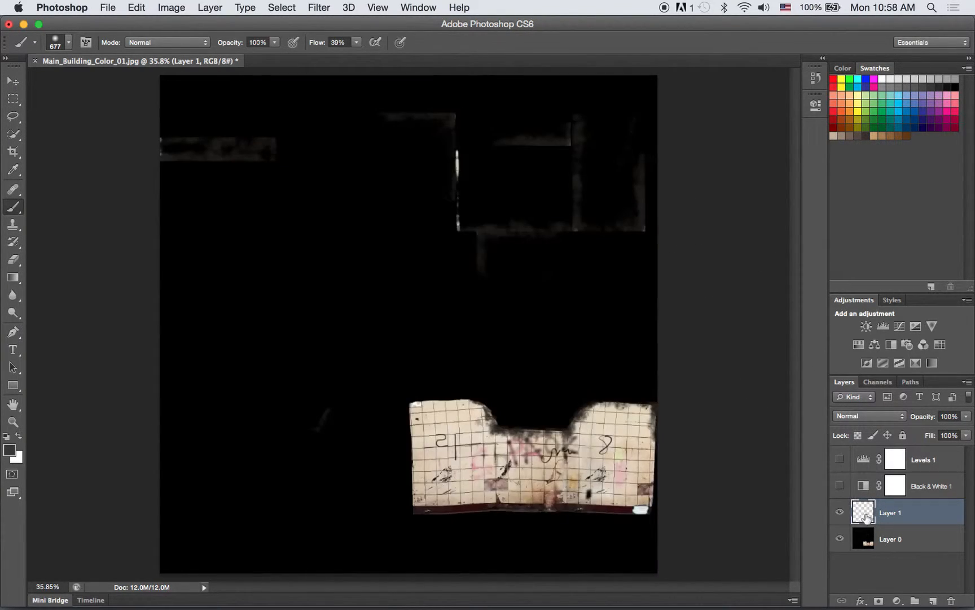
- Brush black over the faint stray marks in the upper half of the new layer and show both adjustment layers again
alt+click(267, 210)
mouse_move(268, 210)
mouse_down()
mouse_move(230, 138)
mouse_move(197, 153)
mouse_up()
mouse_move(447, 163)
mouse_down()
mouse_move(419, 174)
mouse_move(568, 135)
mouse_move(442, 220)
mouse_move(625, 217)
mouse_up()
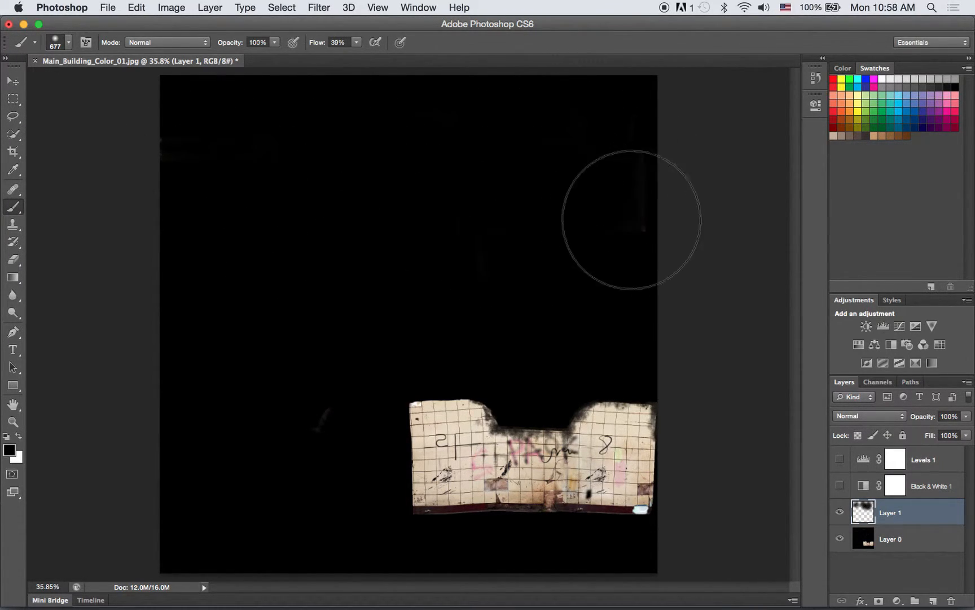
click(840, 485)
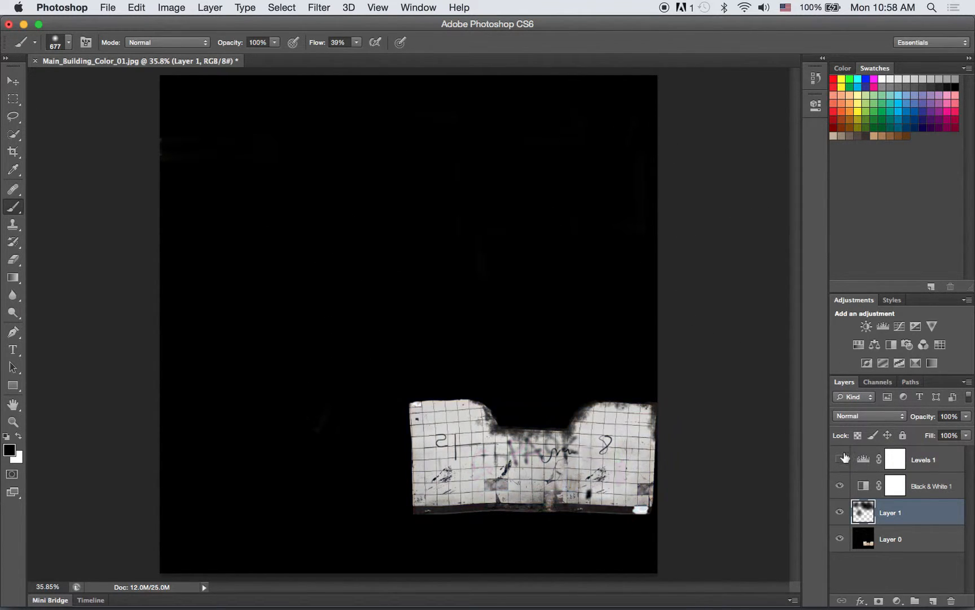
click(840, 458)
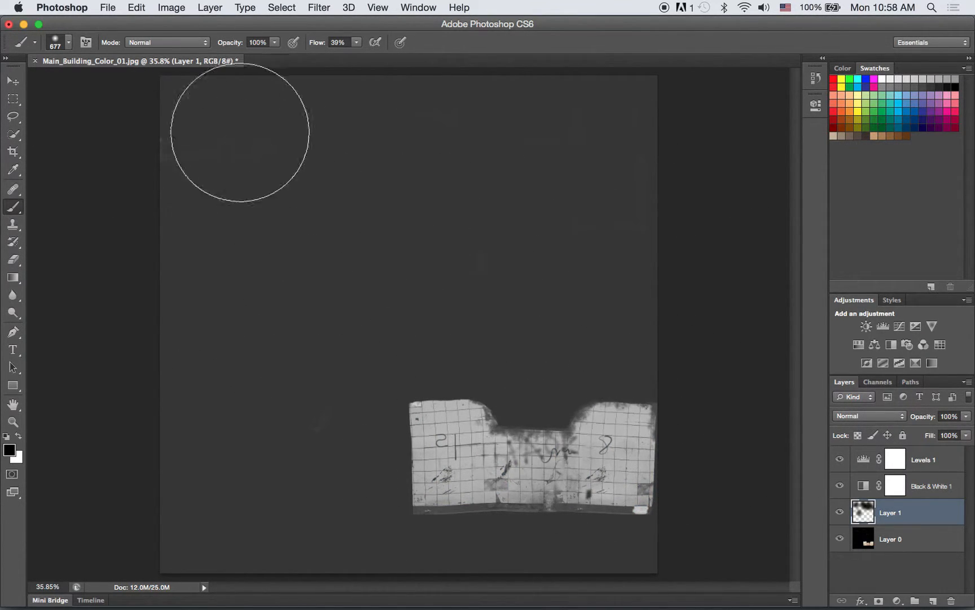
- Save a JPEG copy as Main_Building_Bump_01.jpg in the sourceimages folder at Maximum quality 12
click(108, 7)
click(141, 164)
click(498, 462)
click(492, 308)
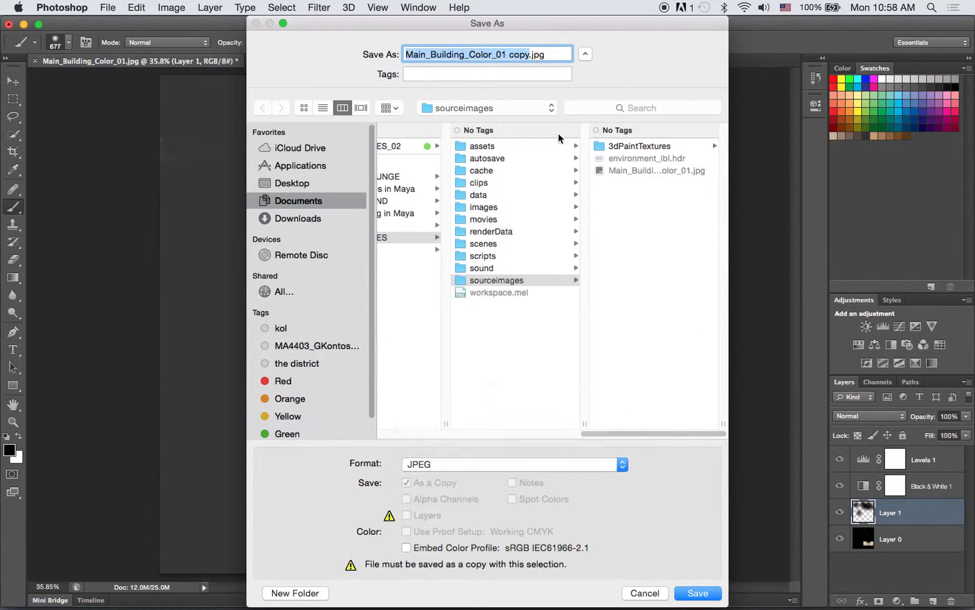
click(636, 170)
click(469, 54)
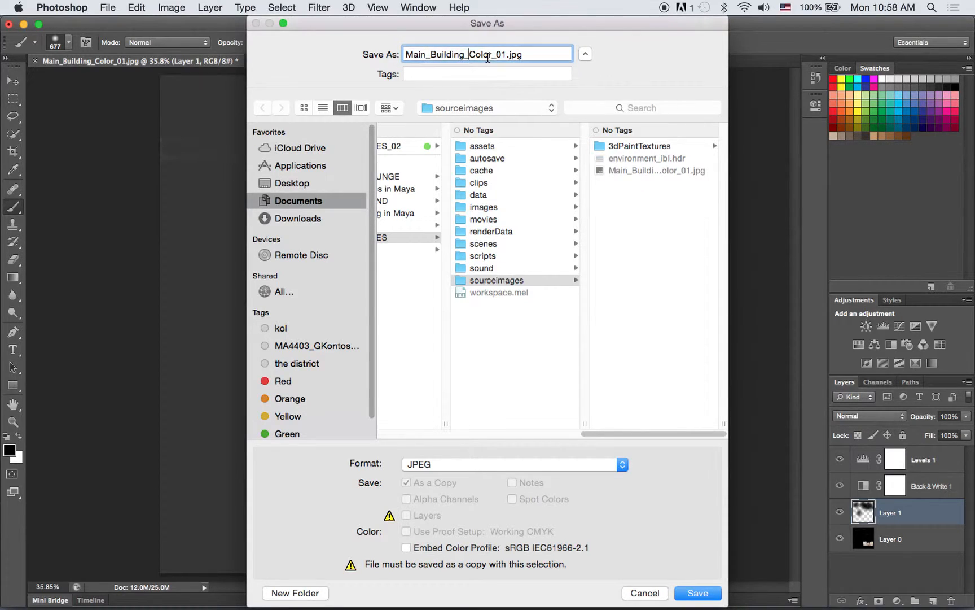
key(BackSpace)
key(BackSpace)
key(BackSpace)
key(BackSpace)
key(BackSpace)
text(Bump)
click(690, 593)
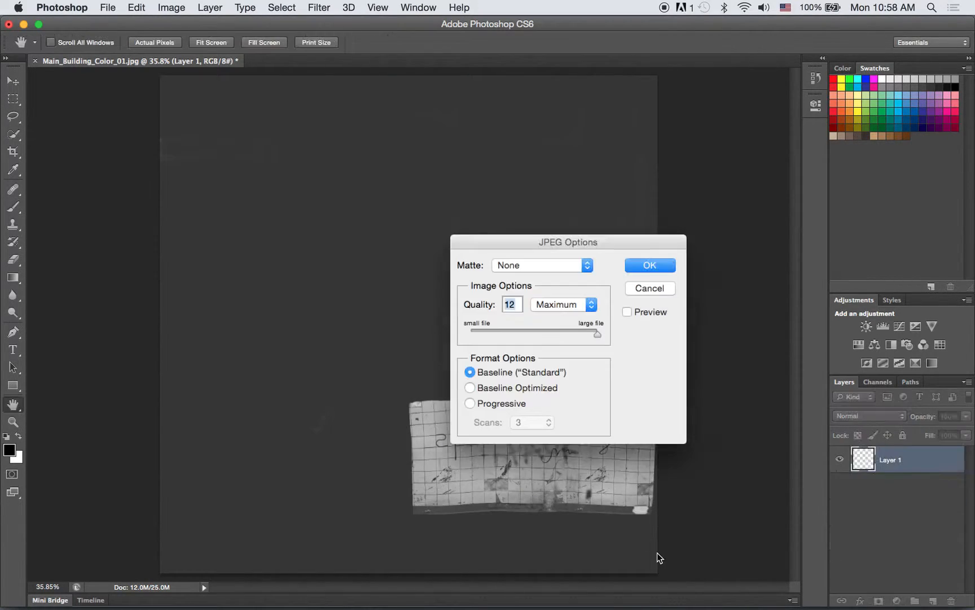
click(650, 265)
- Switch to Maya and select the checkered main body of the building
key(super+Tab)
key(super+Tab)
key(super+Tab)
alt+drag(433, 275, 431, 260)
alt+right_drag(431, 259, 442, 262)
alt+middle_drag(442, 262, 443, 282)
alt+drag(442, 282, 447, 278)
click(455, 244)
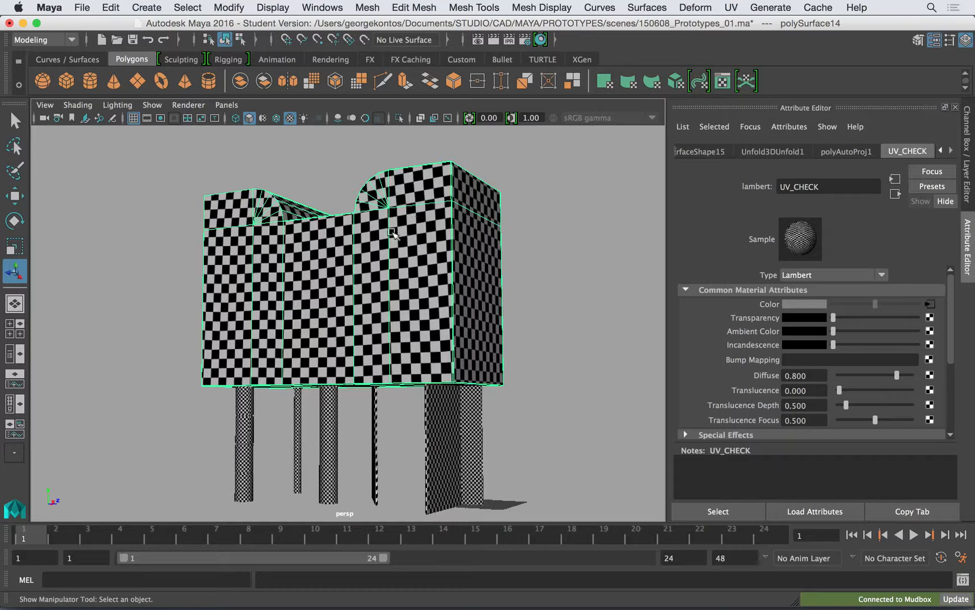
- Assign a new mental ray mia_material_x material to the building's main body
right_drag(376, 205, 415, 554)
right_drag(415, 310, 416, 343)
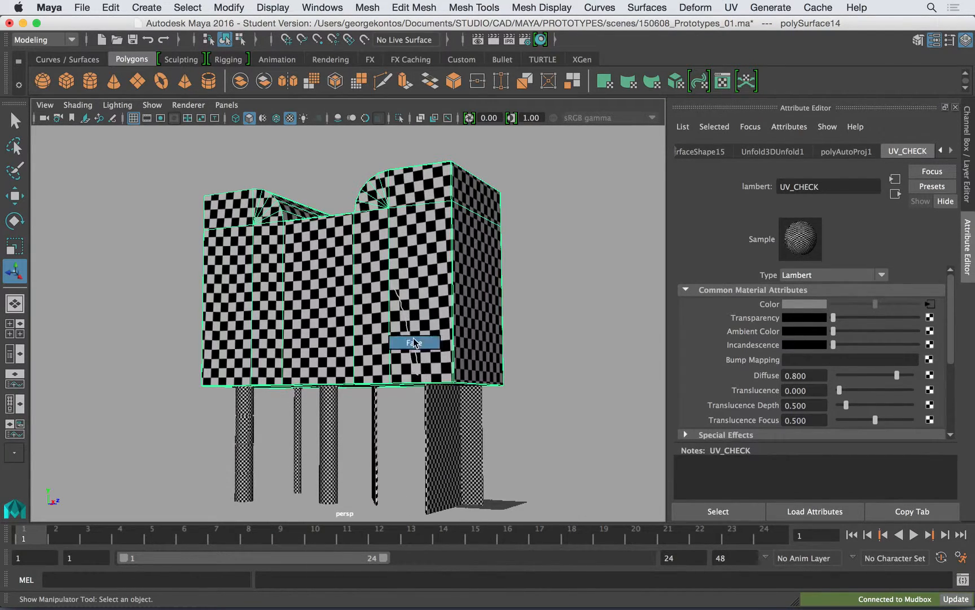
right_drag(477, 289, 542, 188)
right_drag(454, 285, 435, 539)
click(426, 219)
click(376, 204)
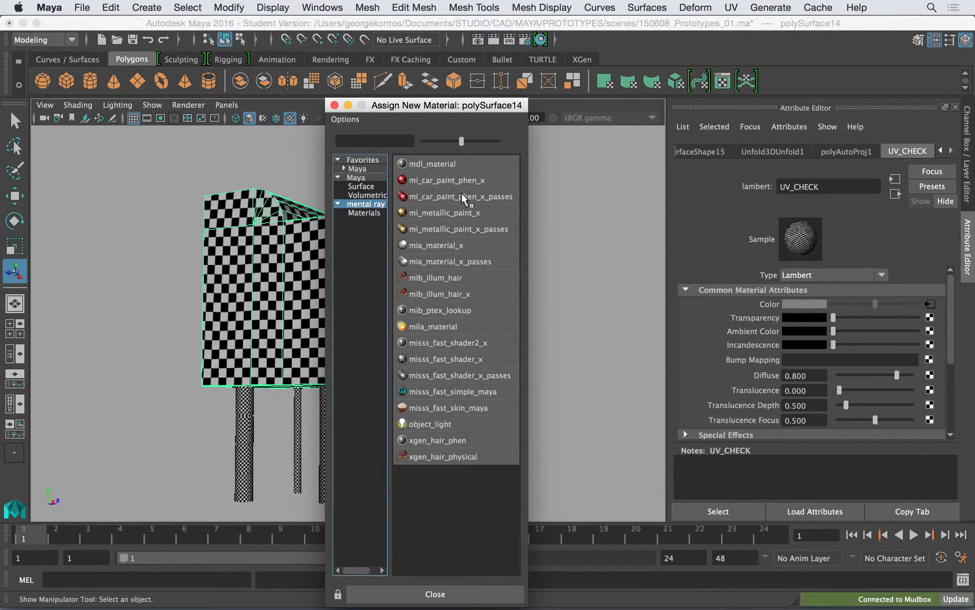
click(436, 246)
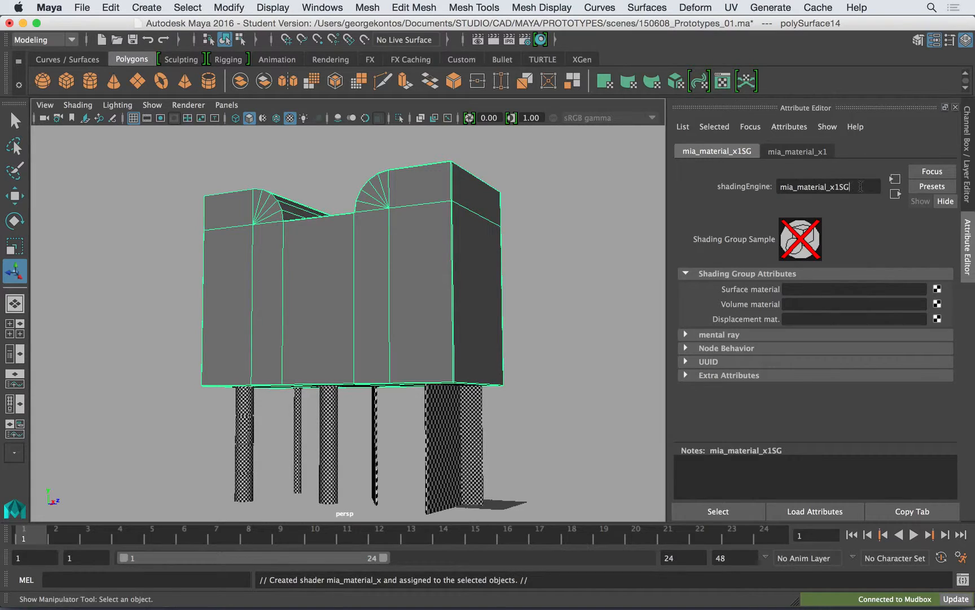
- Rename both the new shading group and its mia_material_x material as MainBuilding
drag(860, 186, 666, 190)
text(MainBuilding)
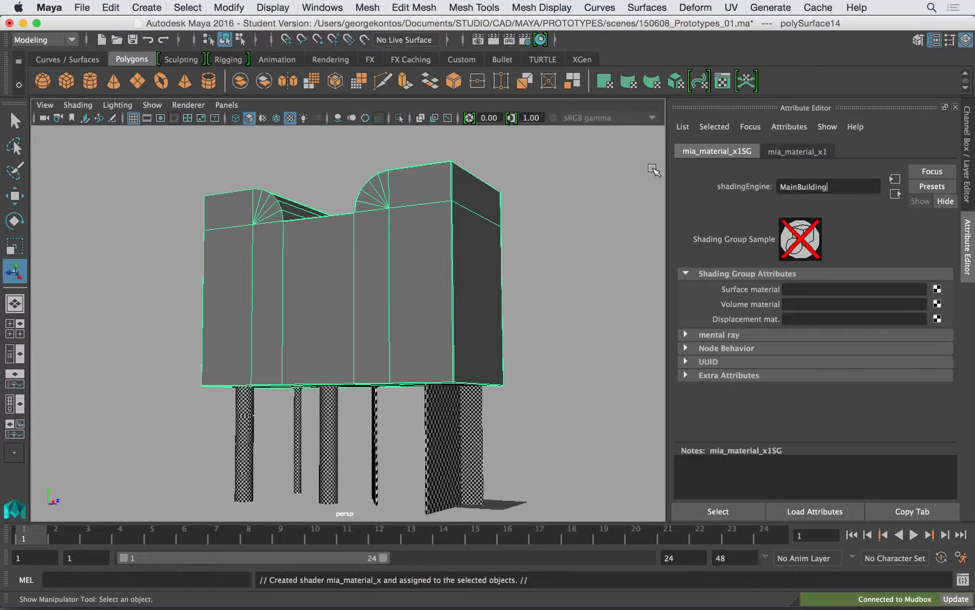
key(Return)
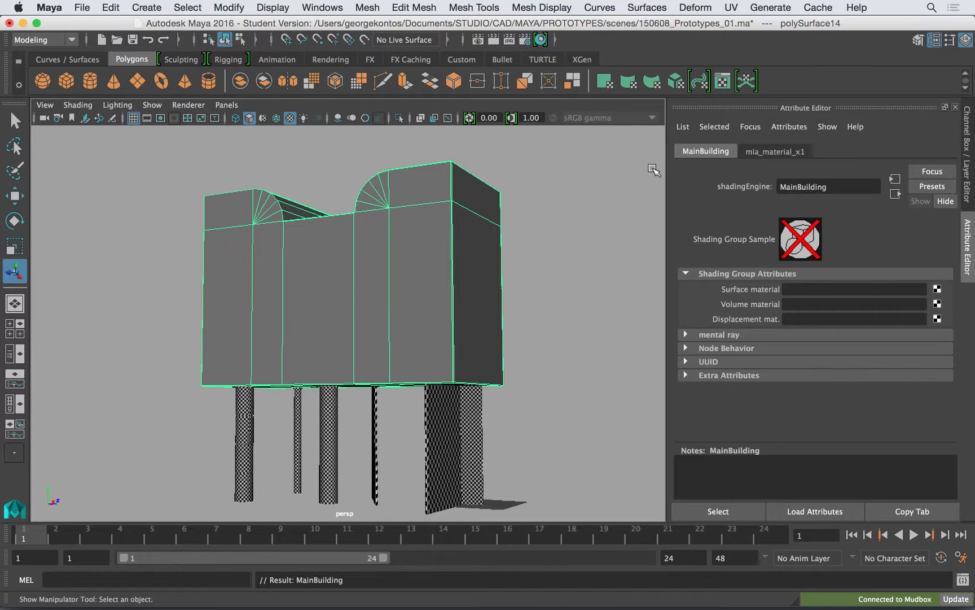
click(774, 151)
drag(835, 187, 697, 165)
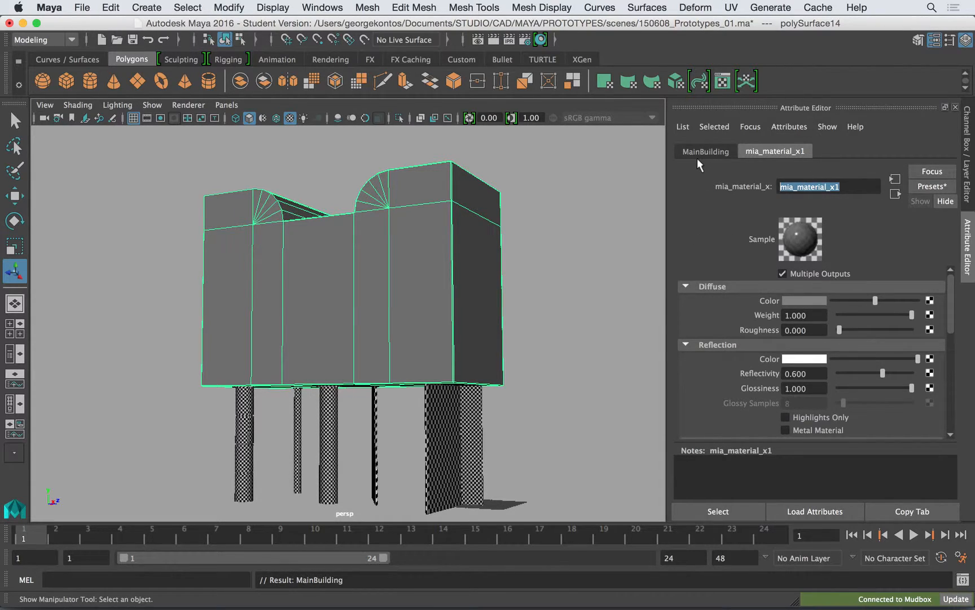
text(Main)
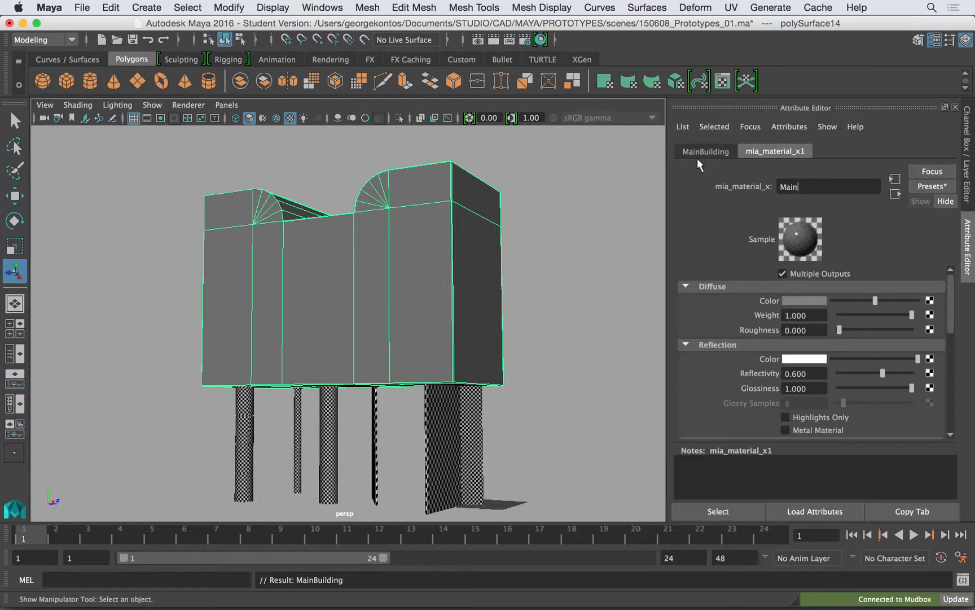
text(Building)
key(Return)
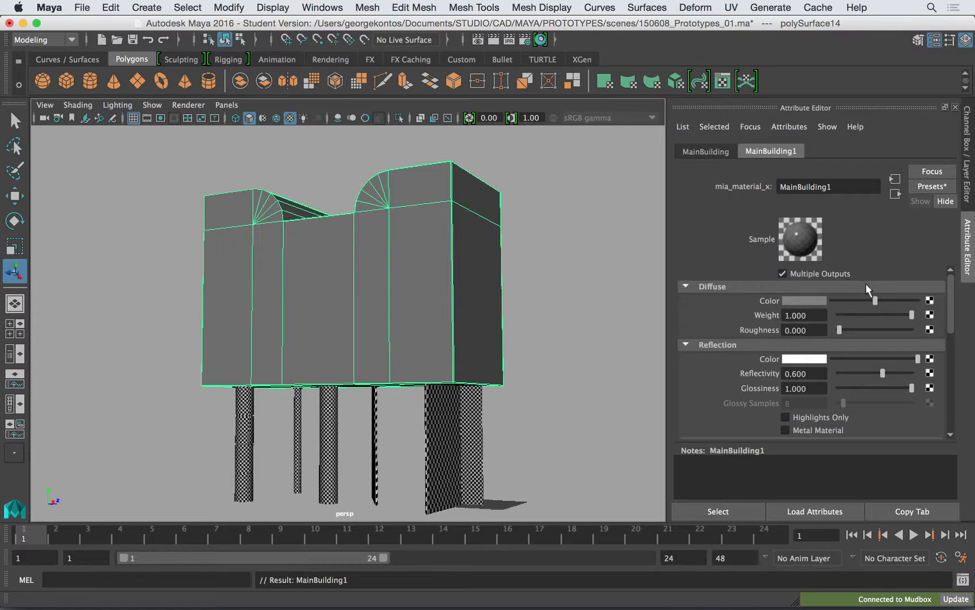
- Connect a File texture to the material's diffuse color and browse for its image in the PROTOTYPES sourceimages folder
click(930, 301)
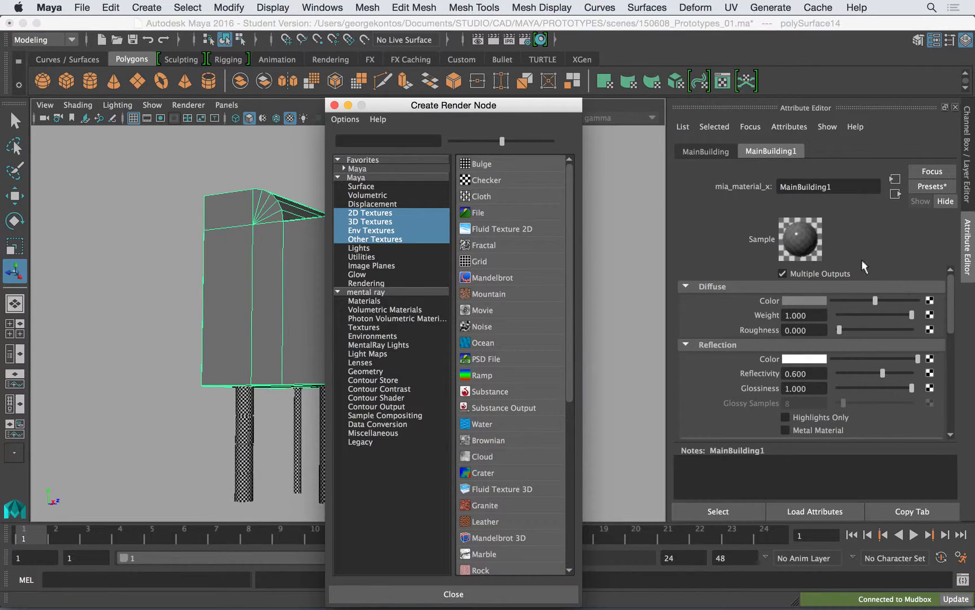
click(504, 209)
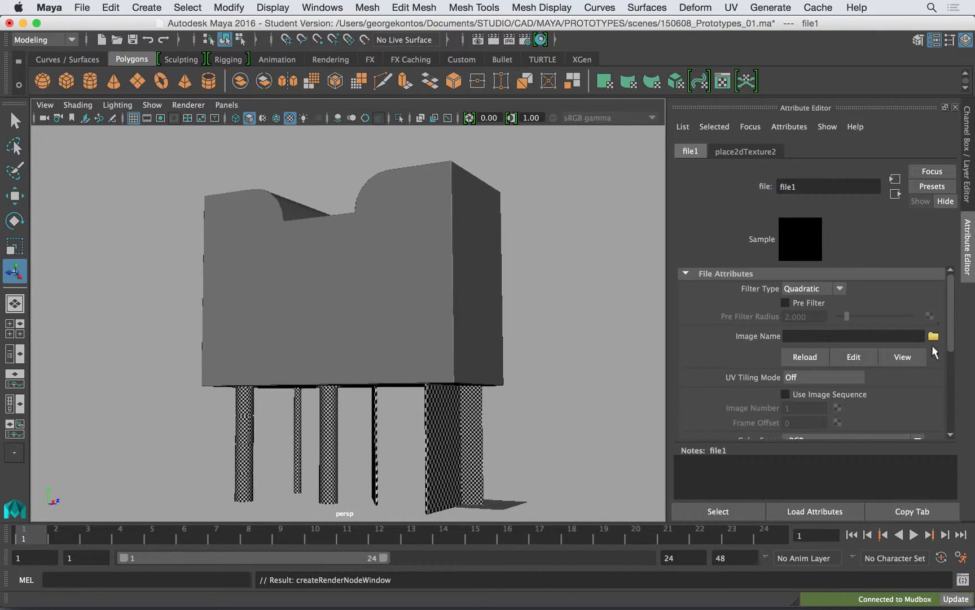
click(933, 336)
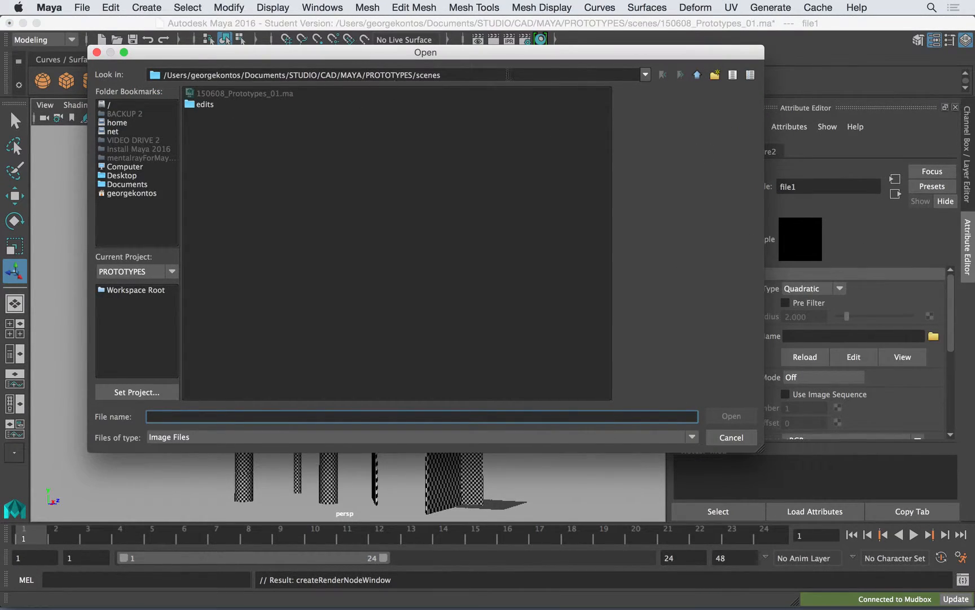
click(696, 75)
click(242, 212)
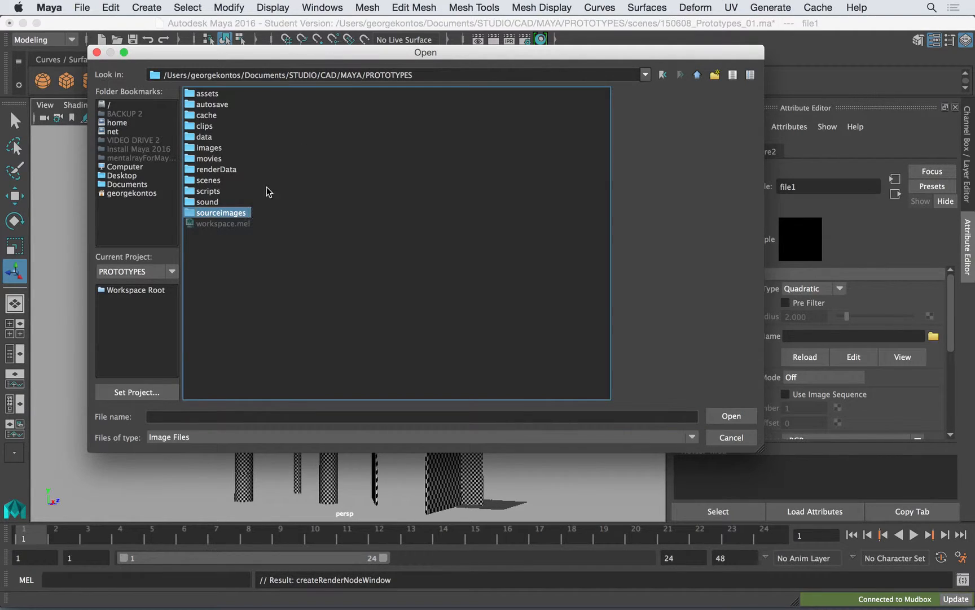
double_click(239, 216)
- Compare the bump and color image previews and load Main_Building_Color_01.jpg into the File texture
click(270, 126)
click(262, 117)
click(277, 128)
click(274, 119)
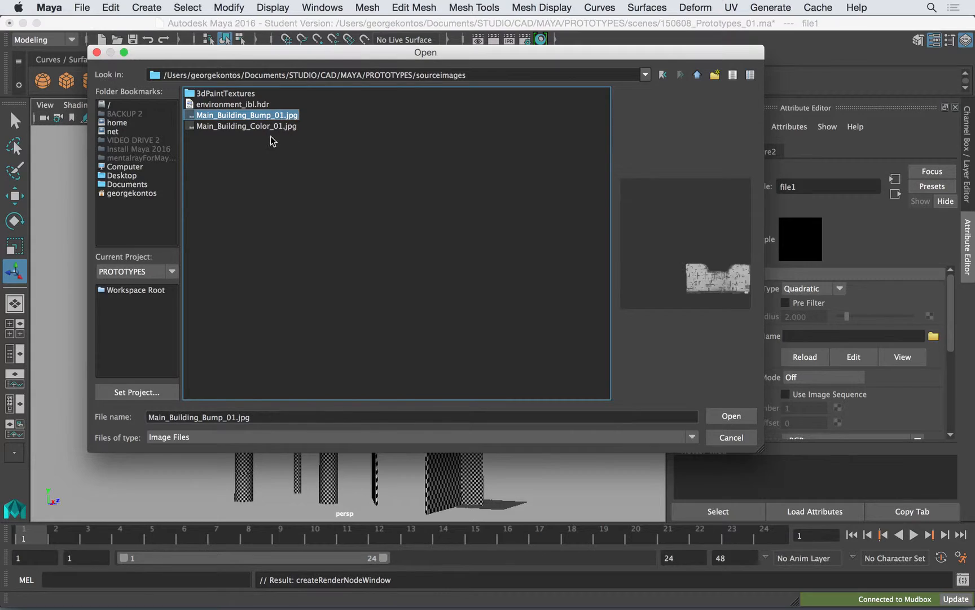
click(265, 127)
click(270, 116)
click(275, 127)
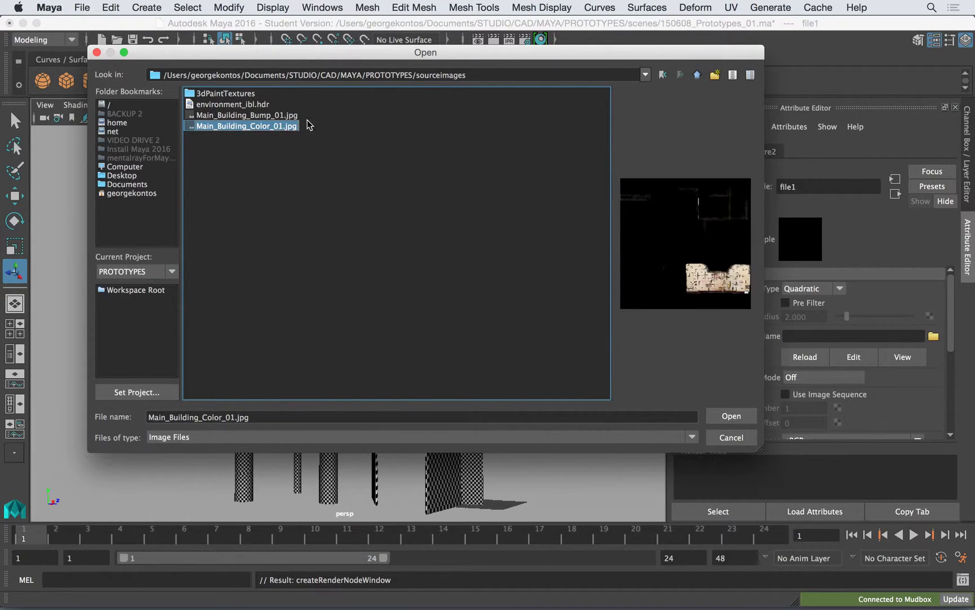
click(732, 416)
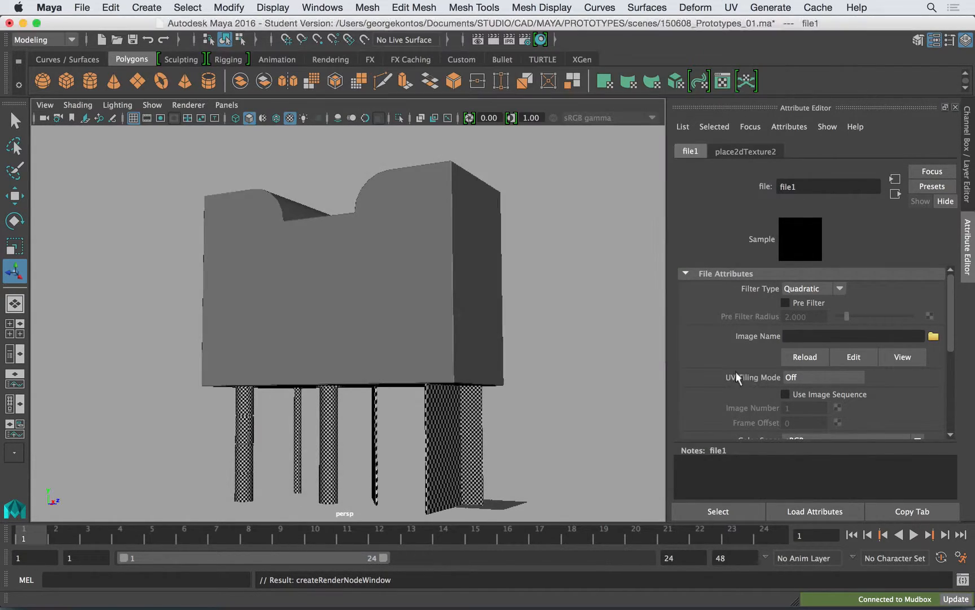
- Create a polygon plane at the base of the building and keep it selected with its creation settings shown
alt+drag(421, 225, 430, 255)
alt+drag(514, 302, 340, 289)
click(137, 80)
scroll(145, 264, down, 3)
drag(145, 263, 508, 471)
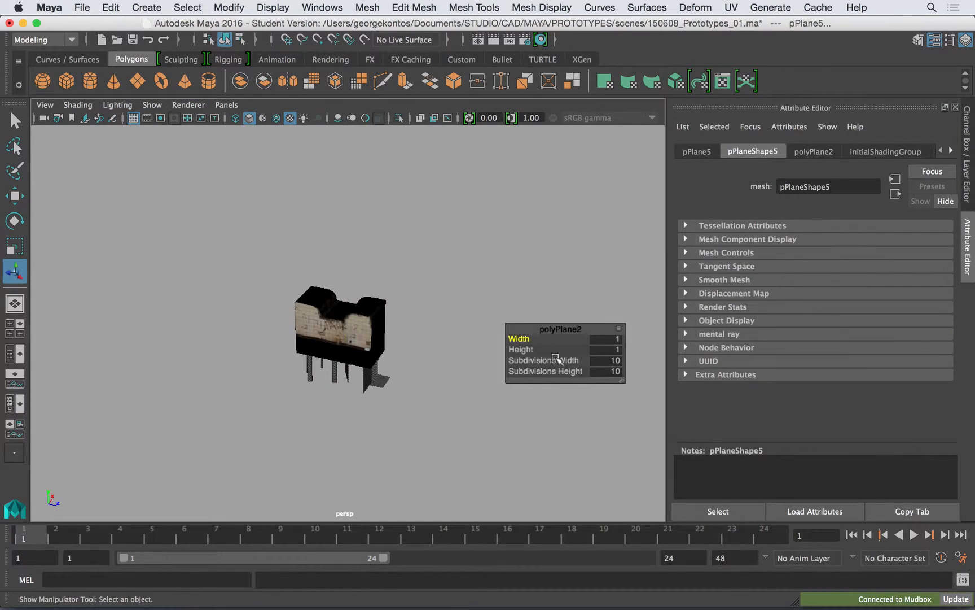
scroll(420, 320, down, 2)
alt+drag(419, 319, 380, 370)
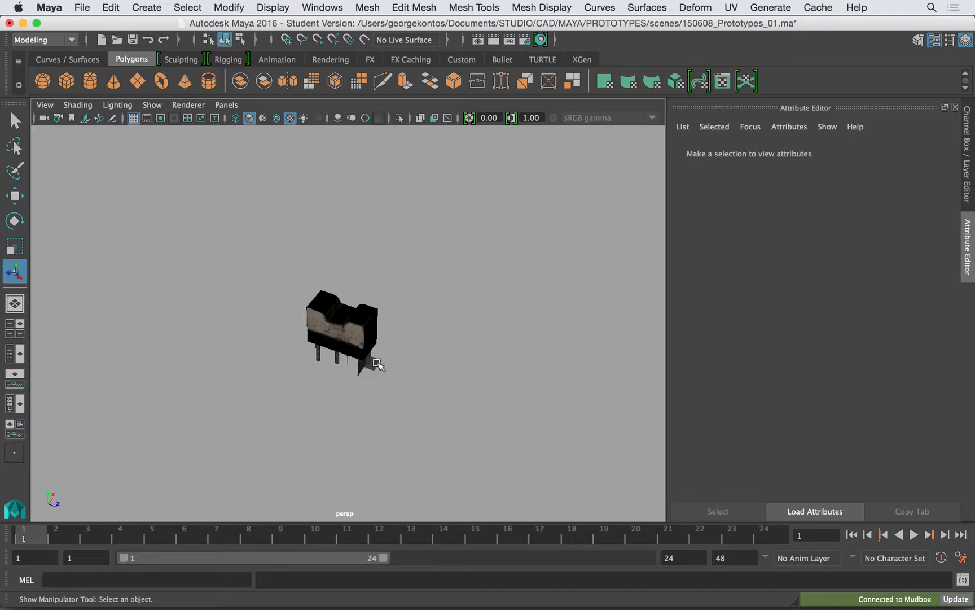
alt+right_drag(380, 372, 592, 454)
alt+middle_drag(518, 422, 447, 316)
alt+right_drag(455, 339, 605, 452)
key(z)
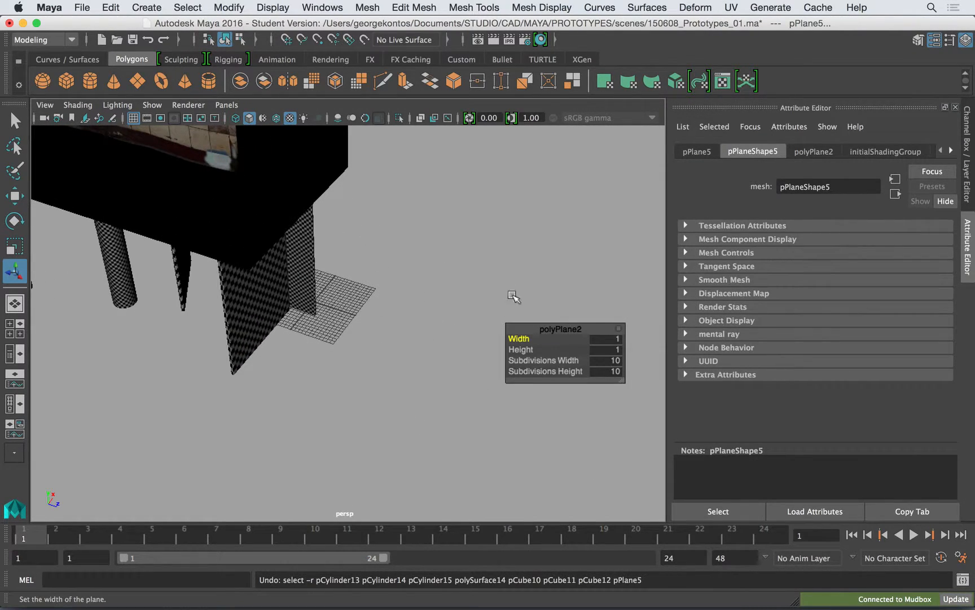
- Set the new plane's width to 30.8 and its height to 30.4
drag(525, 340, 643, 348)
alt+right_drag(319, 210, 262, 238)
mouse_move(524, 351)
mouse_down()
mouse_move(743, 375)
mouse_move(539, 358)
mouse_up()
drag(520, 339, 753, 333)
drag(519, 338, 598, 354)
drag(524, 354, 515, 349)
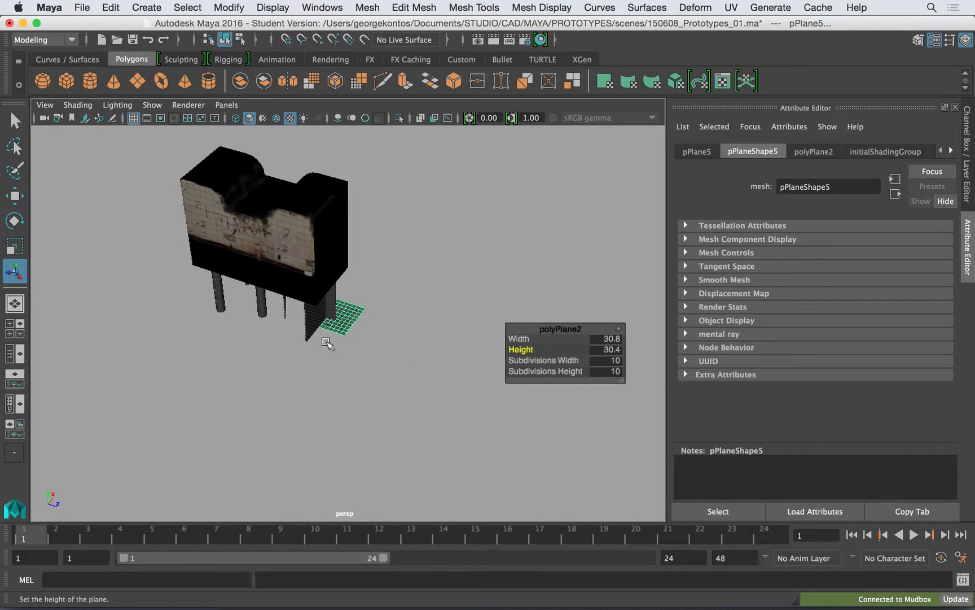
click(412, 298)
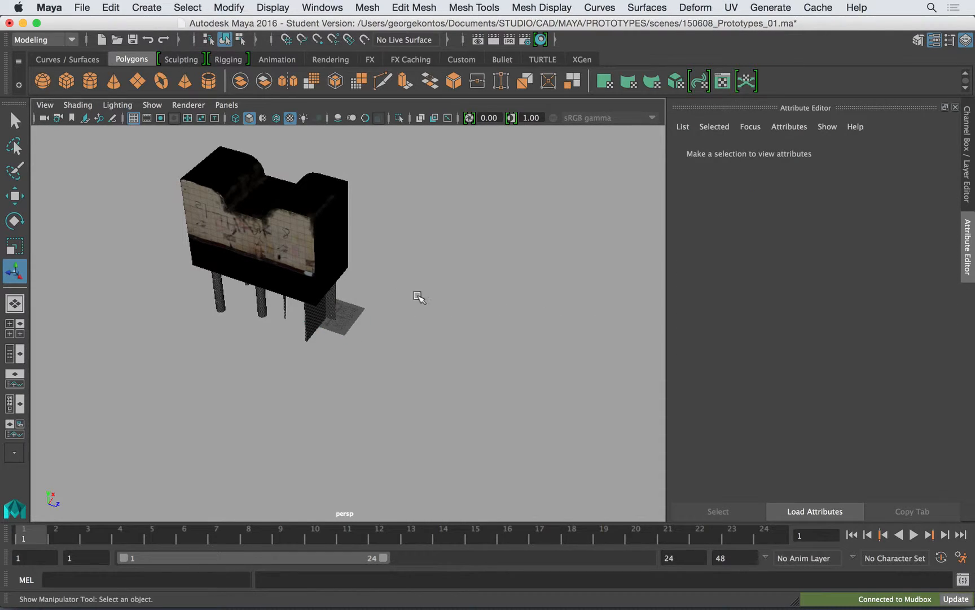
- Scale the plane up uniformly so that it forms a large ground surface around the building
click(350, 317)
key(r)
middle_drag(375, 400, 394, 347)
middle_drag(330, 411, 644, 418)
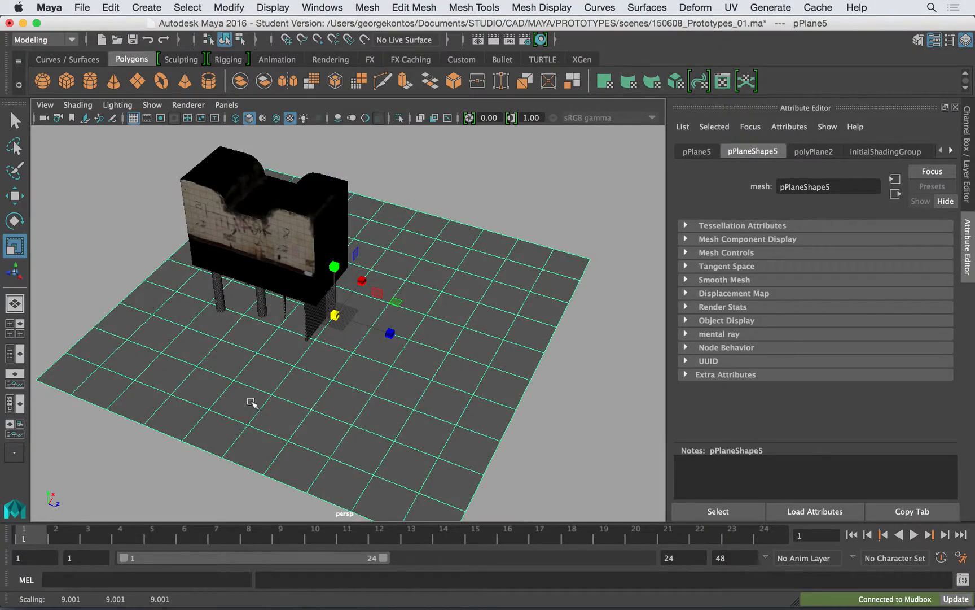
middle_drag(250, 402, 337, 411)
middle_drag(492, 419, 516, 429)
- Examine the textured facade and the building's pillars on the ground plane from several angles and distances
alt+drag(369, 425, 352, 383)
scroll(352, 382, up, 5)
alt+middle_drag(322, 361, 398, 409)
scroll(399, 409, down, 1)
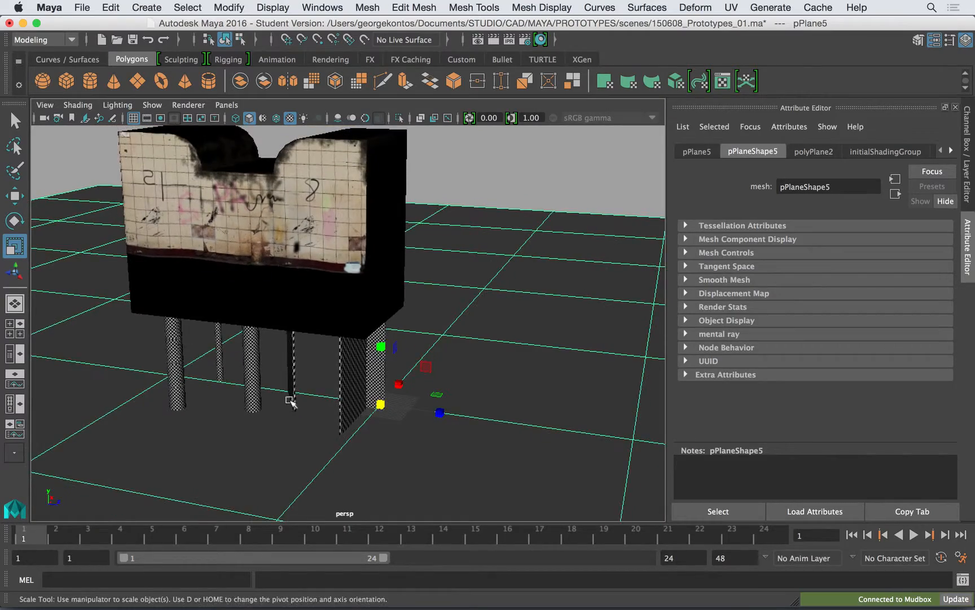
alt+middle_drag(315, 402, 357, 424)
mouse_move(357, 424)
alt+mouse_down()
mouse_move(388, 406)
mouse_move(429, 454)
mouse_move(374, 415)
alt+mouse_up()
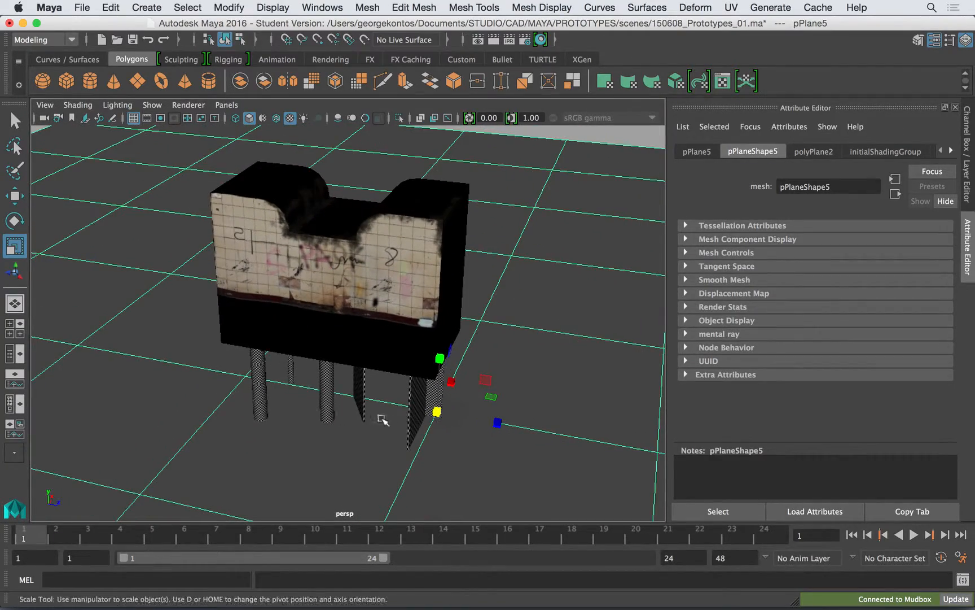
drag(437, 411, 277, 304)
alt+right_drag(277, 305, 360, 353)
drag(469, 438, 466, 475)
alt+right_drag(495, 482, 444, 326)
- Select the building's main body and show the attributes of its MainBuilding1 material
click(435, 308)
alt+drag(436, 308, 389, 312)
click(952, 150)
click(951, 150)
click(910, 148)
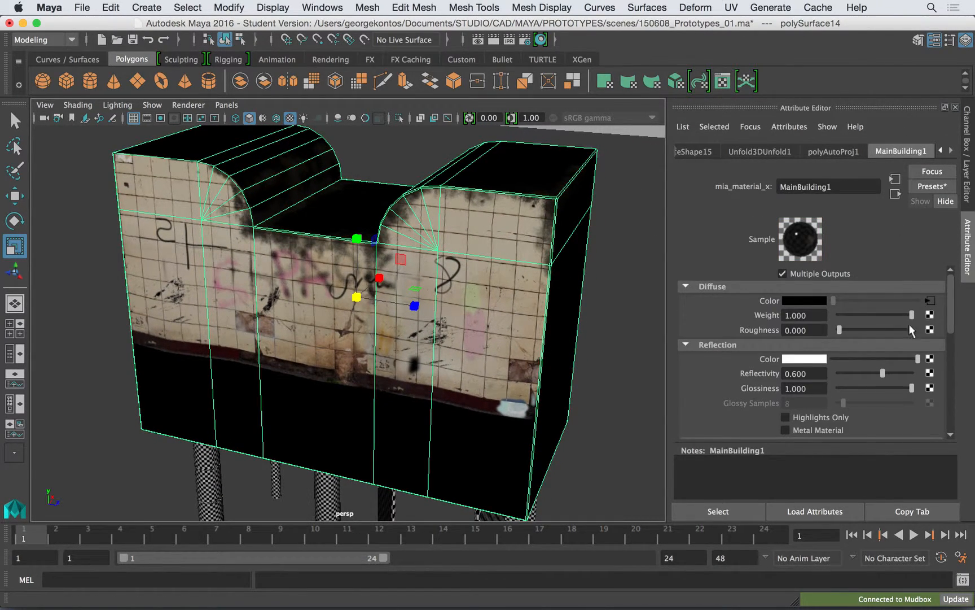
- Set the MainBuilding1 material's reflectivity to 0 and keep its diffuse roughness at 0
click(729, 287)
click(719, 298)
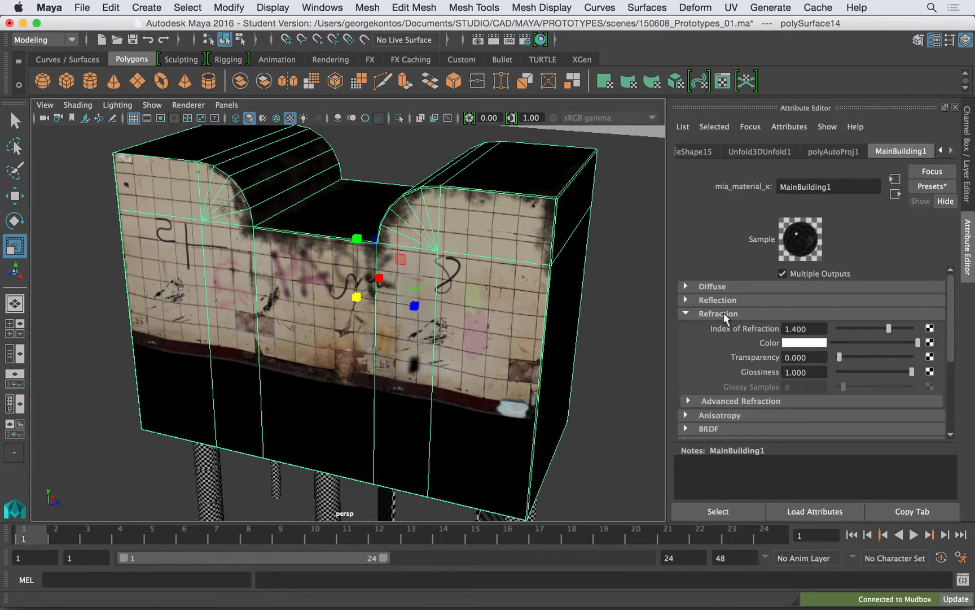
click(723, 313)
click(727, 287)
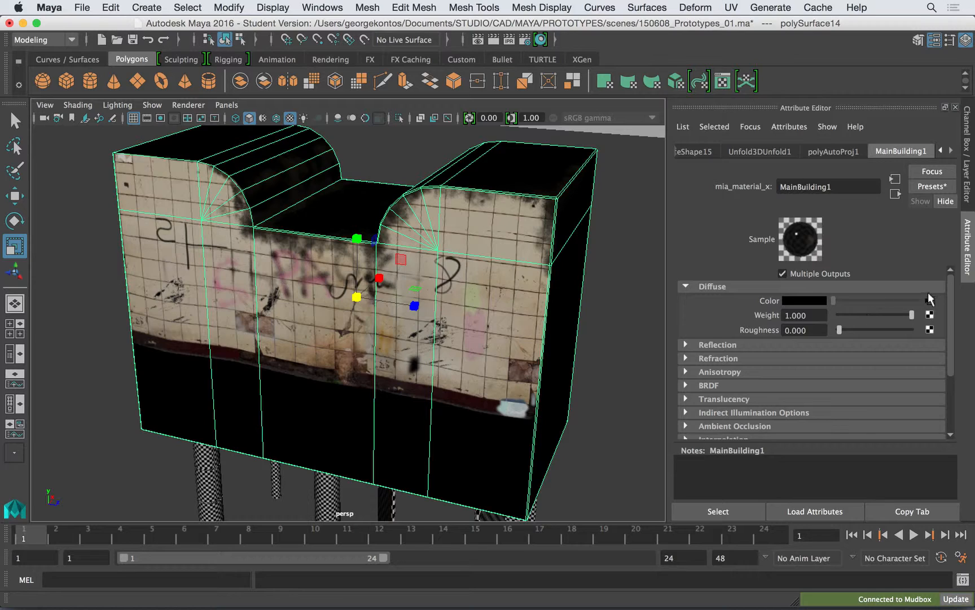
mouse_move(854, 330)
mouse_down()
mouse_move(924, 330)
mouse_move(836, 334)
mouse_up()
scroll(953, 310, down, 3)
click(689, 303)
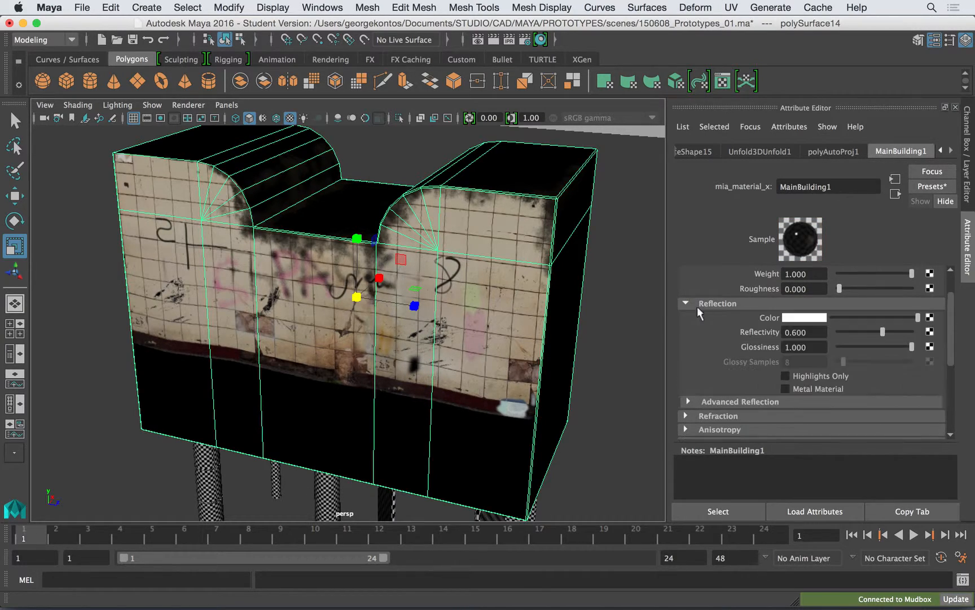
drag(881, 334, 793, 328)
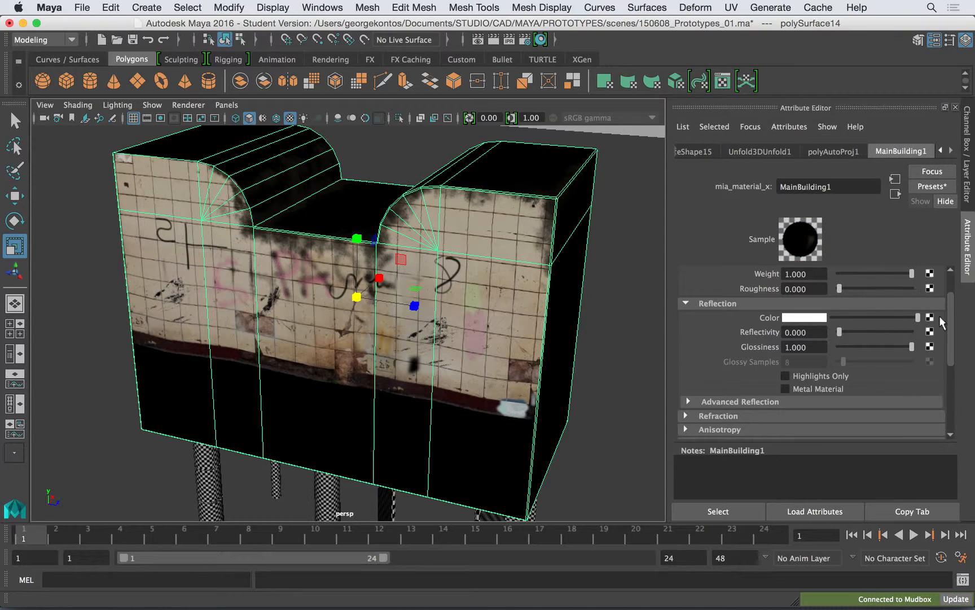
click(776, 302)
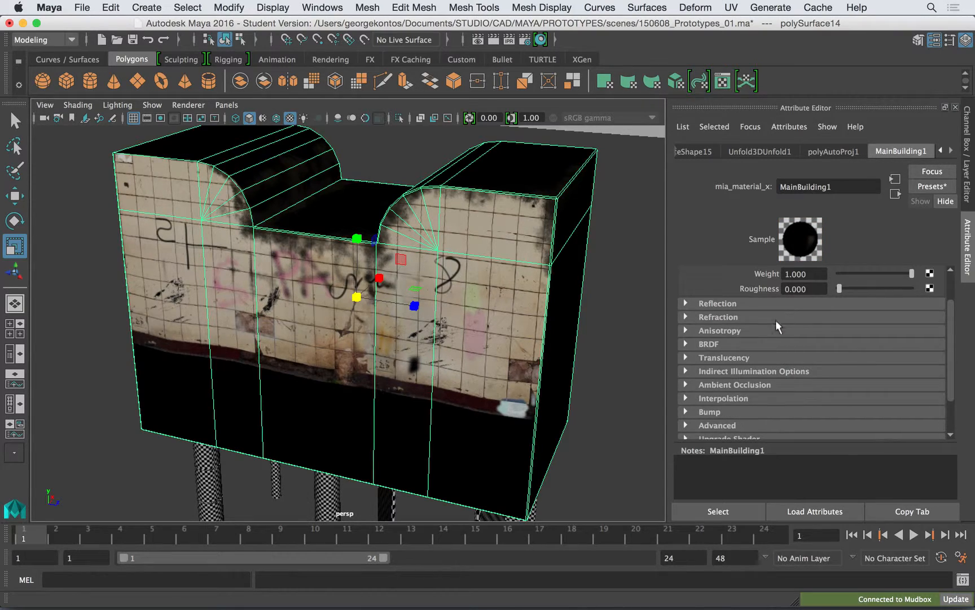
- Connect a file texture using Main_Building_Bump_01.jpg to the material's Overall Bump
click(720, 411)
drag(951, 332, 950, 382)
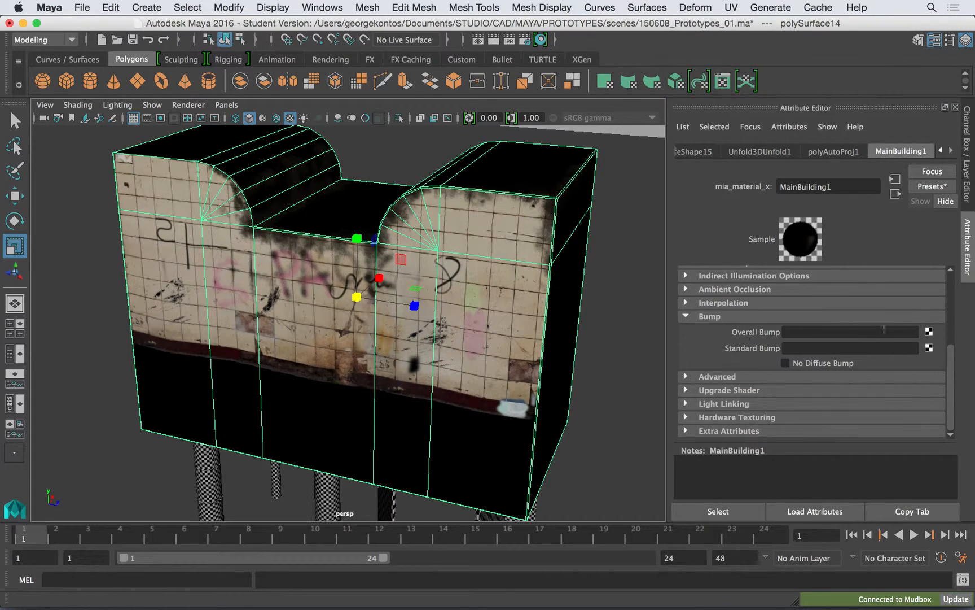
click(929, 332)
click(535, 225)
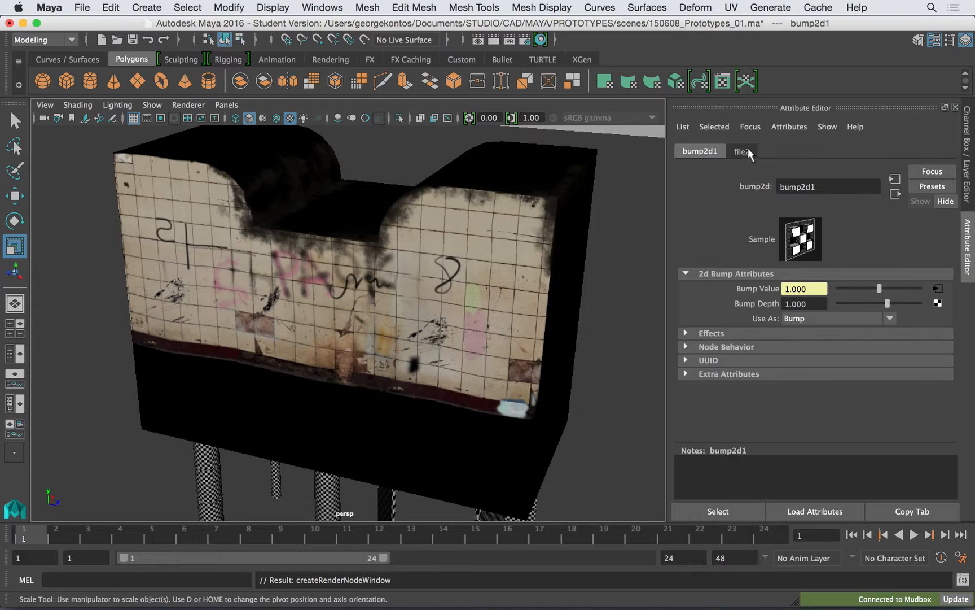
click(747, 149)
click(933, 335)
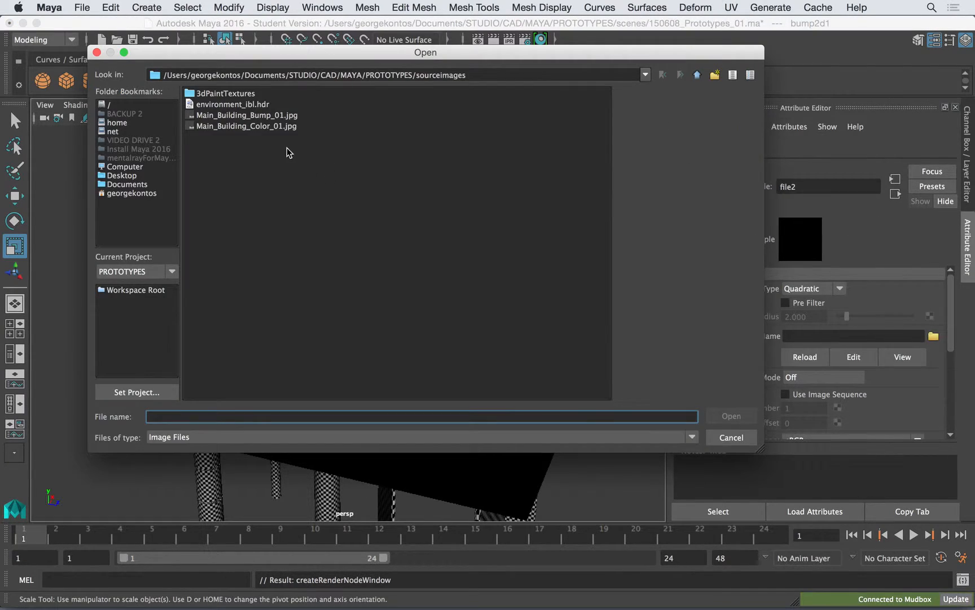
click(281, 120)
click(731, 416)
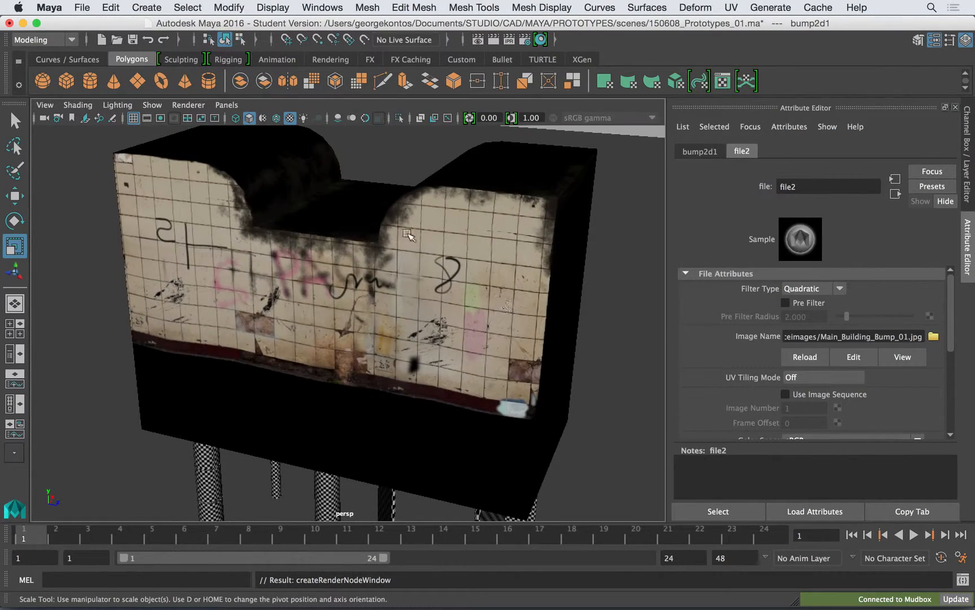
- Examine the tiled facade and the main body's edges up close and from farther away with the bump map assigned
alt+drag(475, 269, 484, 305)
click(199, 105)
click(217, 100)
click(203, 103)
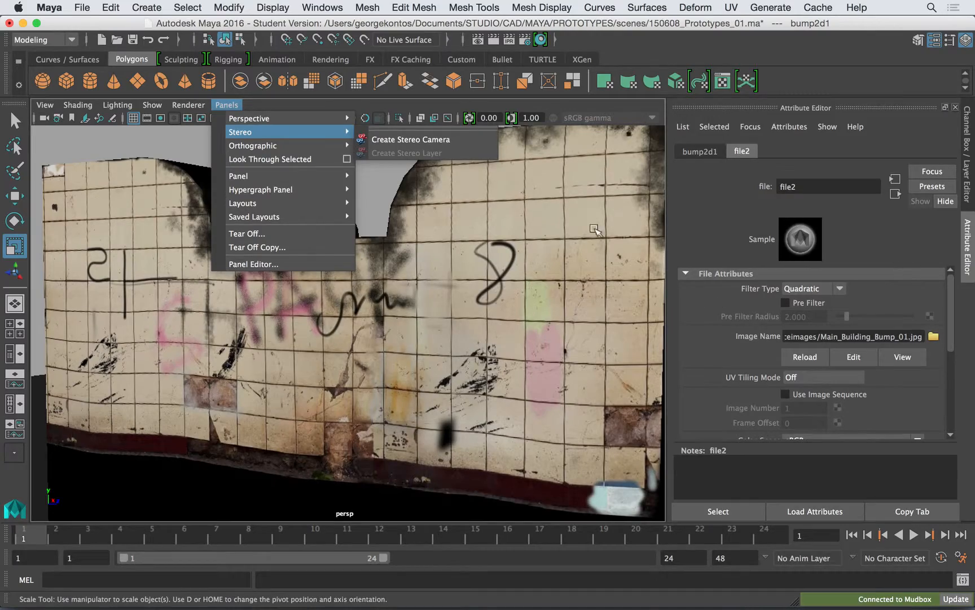
click(449, 291)
alt+drag(443, 324, 458, 307)
click(463, 286)
alt+middle_drag(457, 307, 553, 340)
alt+right_drag(360, 301, 432, 322)
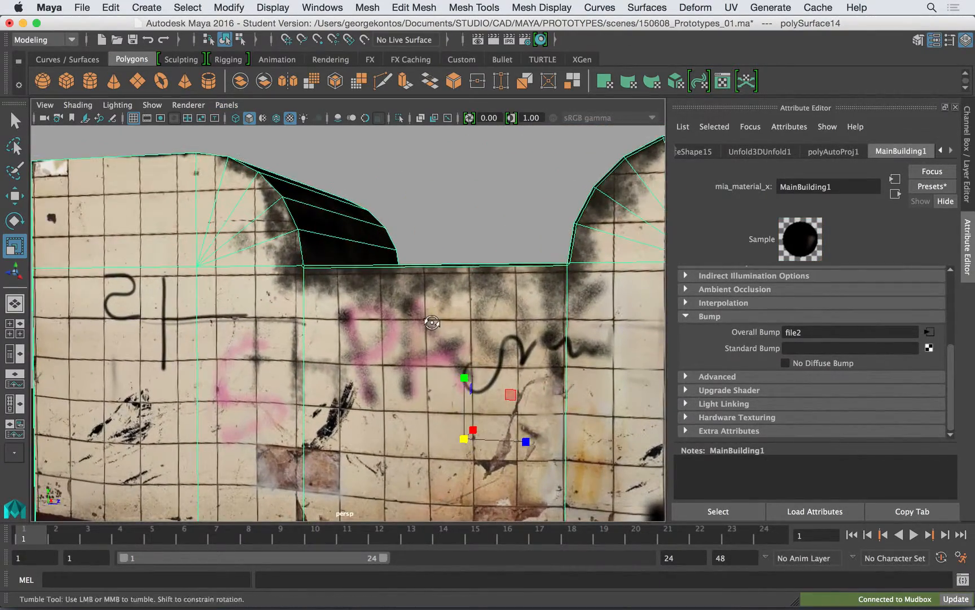
alt+drag(433, 322, 446, 318)
alt+middle_drag(446, 318, 506, 374)
alt+drag(506, 375, 462, 355)
alt+right_drag(462, 355, 481, 360)
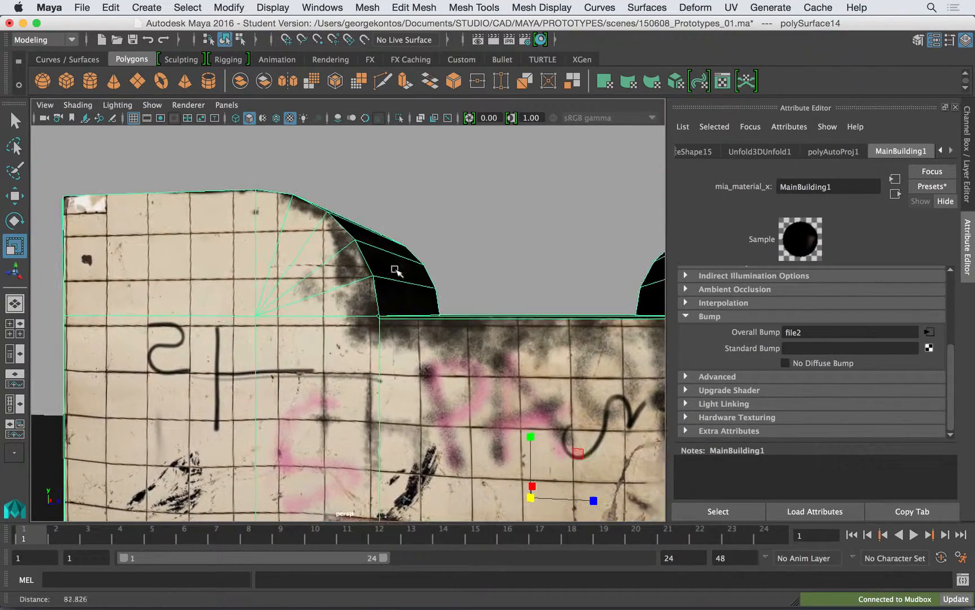
alt+middle_drag(424, 294, 445, 324)
mouse_move(398, 287)
alt+mouse_down()
mouse_move(421, 311)
mouse_move(397, 285)
alt+mouse_up()
alt+right_drag(397, 286, 384, 277)
alt+middle_drag(383, 277, 494, 204)
alt+right_drag(493, 205, 483, 224)
alt+middle_drag(483, 224, 388, 215)
click(455, 236)
alt+drag(556, 236, 449, 253)
click(531, 240)
alt+right_drag(448, 253, 374, 161)
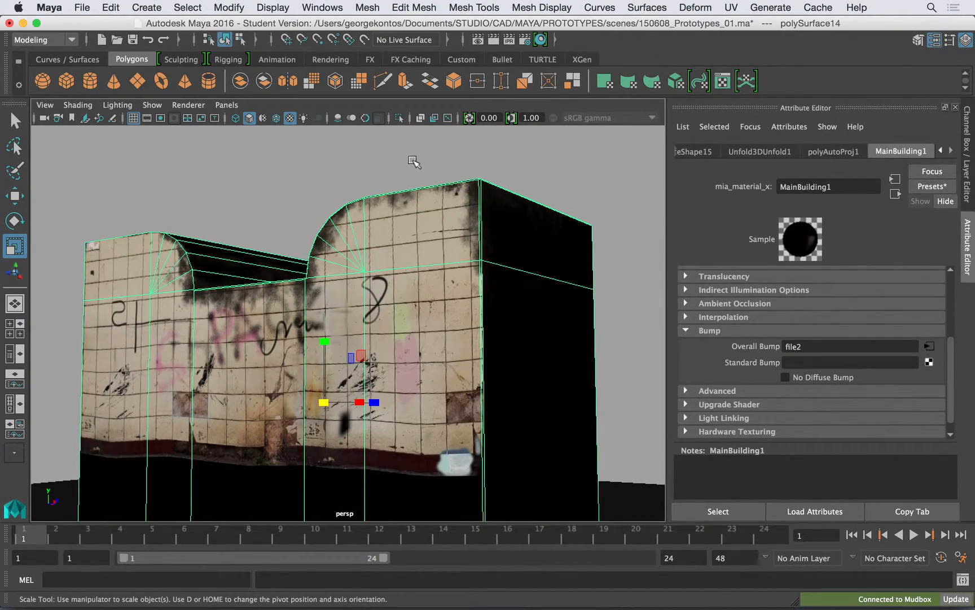
alt+middle_drag(419, 262, 455, 236)
alt+right_drag(455, 235, 388, 170)
click(387, 170)
alt+drag(388, 170, 448, 264)
click(448, 263)
mouse_move(449, 264)
alt+right_down()
mouse_move(457, 274)
mouse_move(462, 266)
alt+right_up()
alt+middle_drag(462, 265, 422, 249)
alt+right_drag(422, 249, 392, 152)
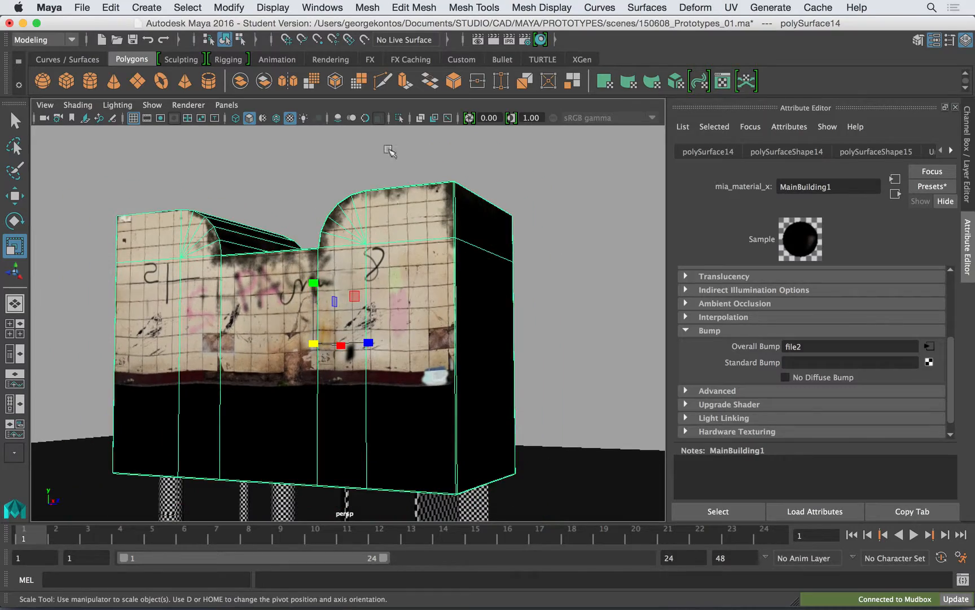
alt+drag(492, 177, 481, 179)
click(481, 179)
- Switch to Mudbox and inspect the painted building from several angles
key(super+Tab)
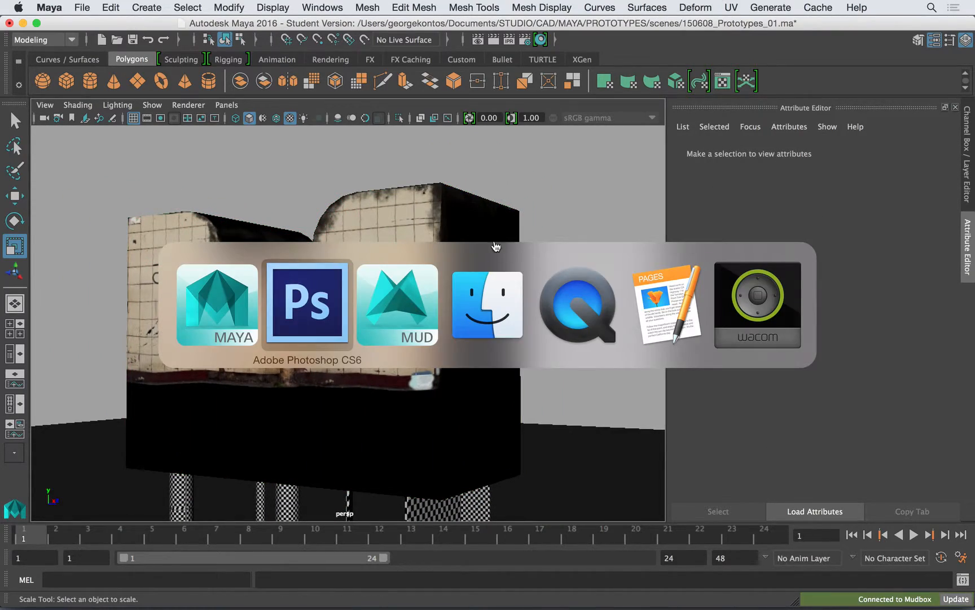
click(398, 314)
alt+drag(441, 225, 492, 208)
alt+right_drag(480, 207, 508, 268)
alt+middle_drag(468, 267, 538, 268)
alt+right_drag(538, 268, 428, 258)
alt+middle_drag(428, 258, 447, 248)
alt+right_drag(447, 248, 288, 248)
alt+middle_drag(288, 248, 489, 272)
alt+drag(420, 269, 381, 233)
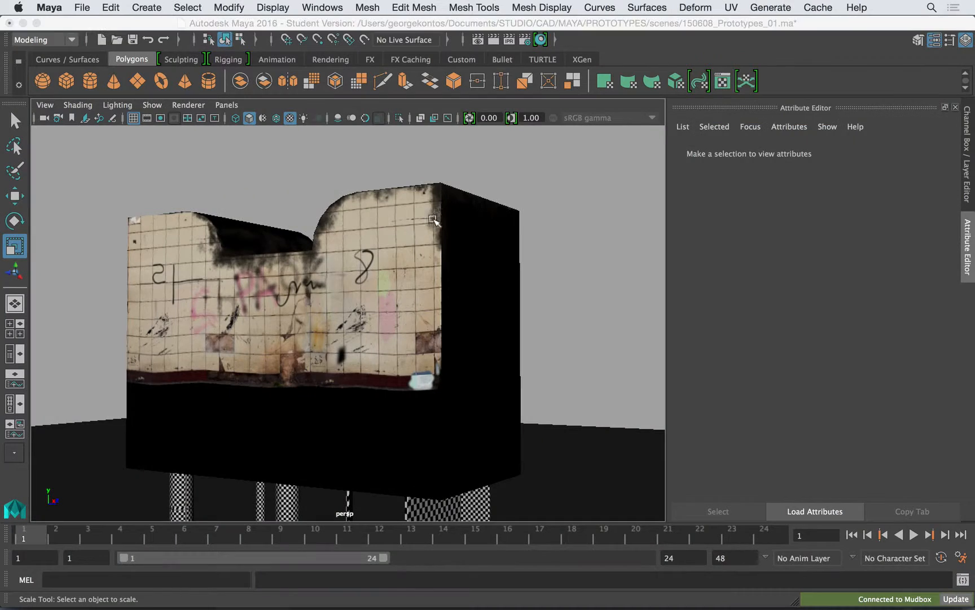
- Return to Maya and render the building in the perspective view from a low three-quarter angle
alt+right_drag(385, 217, 418, 240)
alt+middle_drag(395, 254, 438, 256)
alt+right_drag(438, 256, 483, 240)
alt+middle_drag(483, 240, 518, 252)
alt+right_drag(508, 252, 408, 241)
alt+drag(430, 237, 444, 238)
alt+middle_drag(460, 169, 444, 228)
alt+right_drag(444, 229, 373, 193)
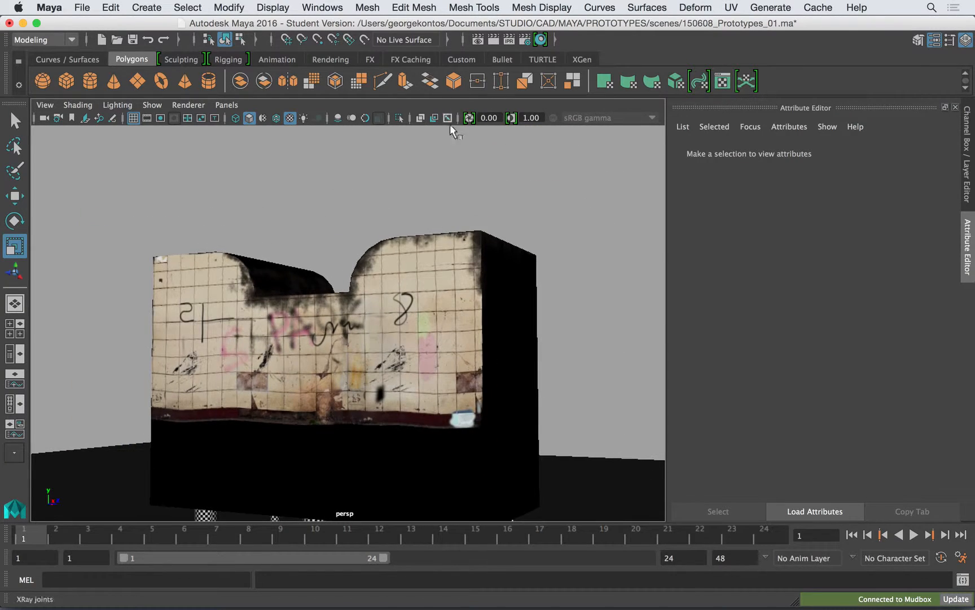
alt+middle_drag(471, 232, 483, 189)
click(477, 40)
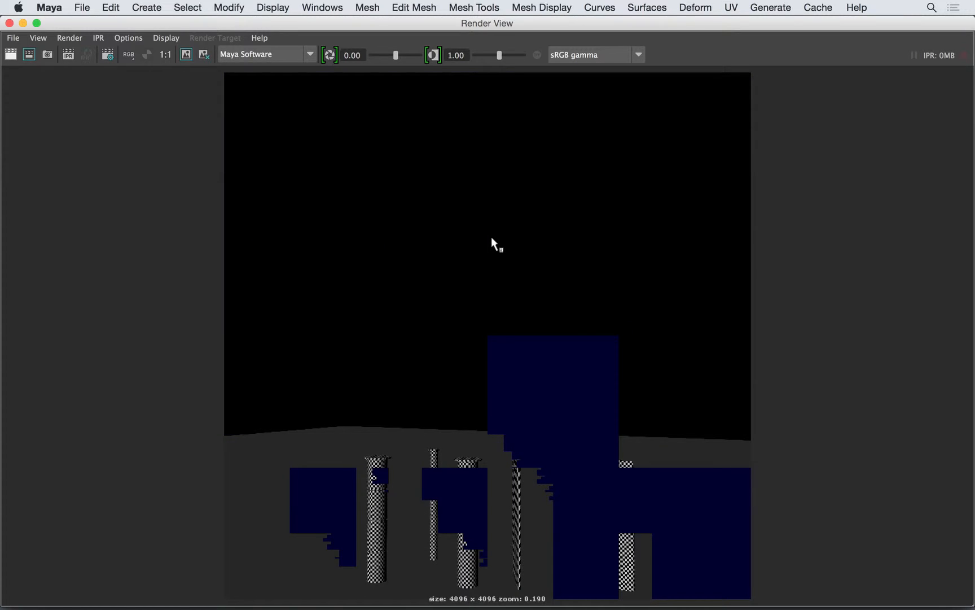
- Switch the renderer to mental ray, render the view again and close the render window
click(263, 58)
click(263, 112)
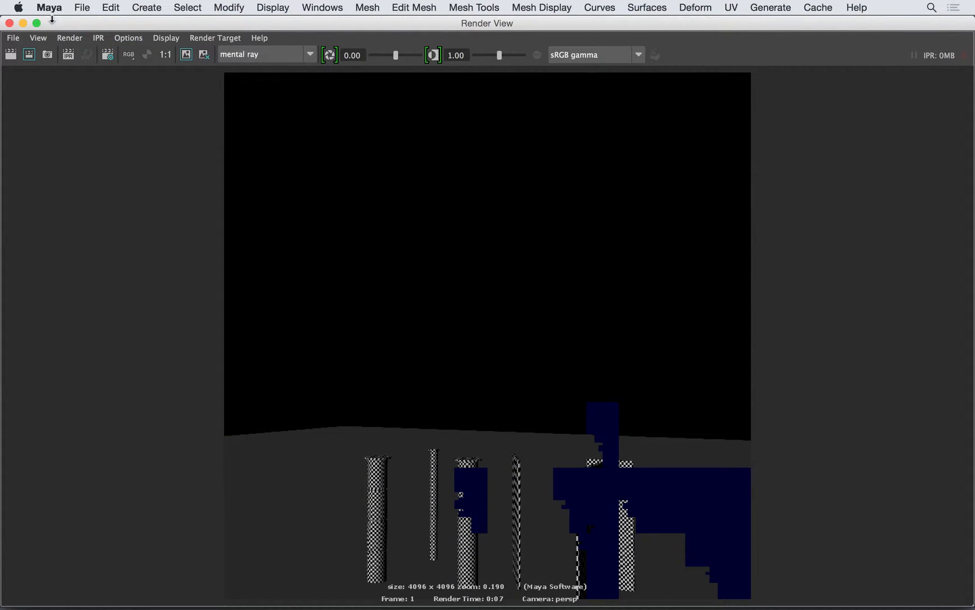
click(53, 52)
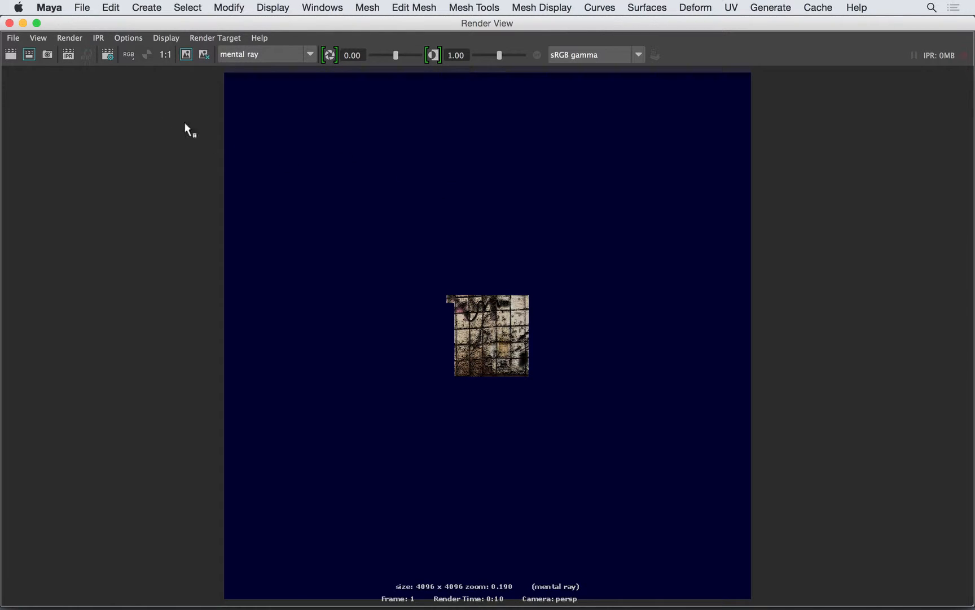
click(9, 23)
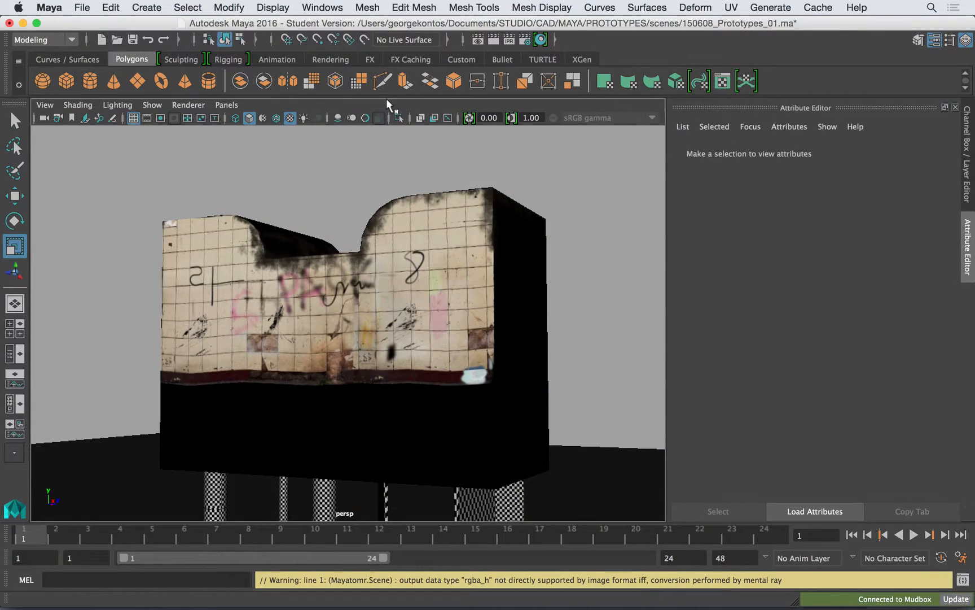
- Set the render image size to the 2k Square preset in the render settings
click(527, 38)
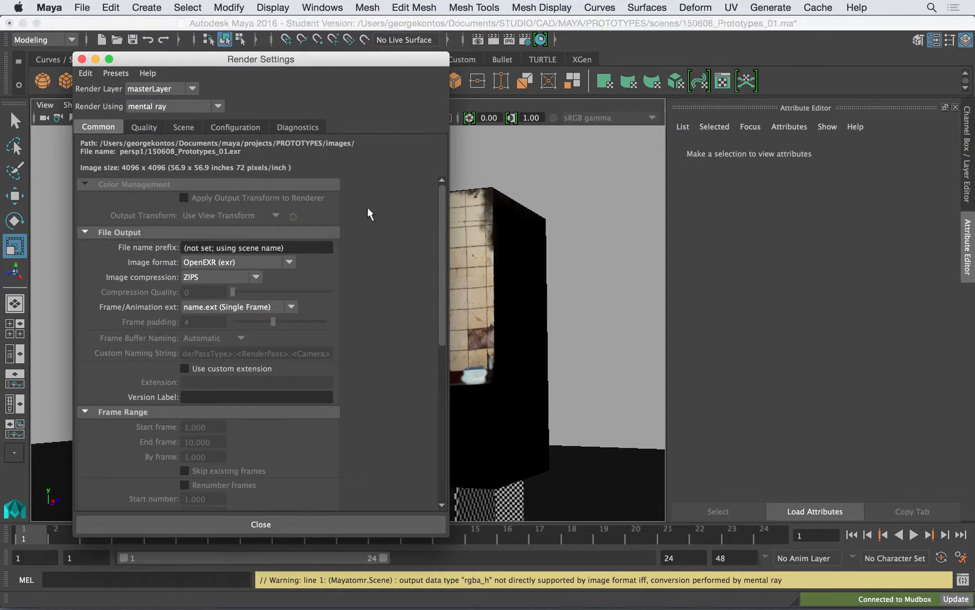
click(196, 231)
click(181, 361)
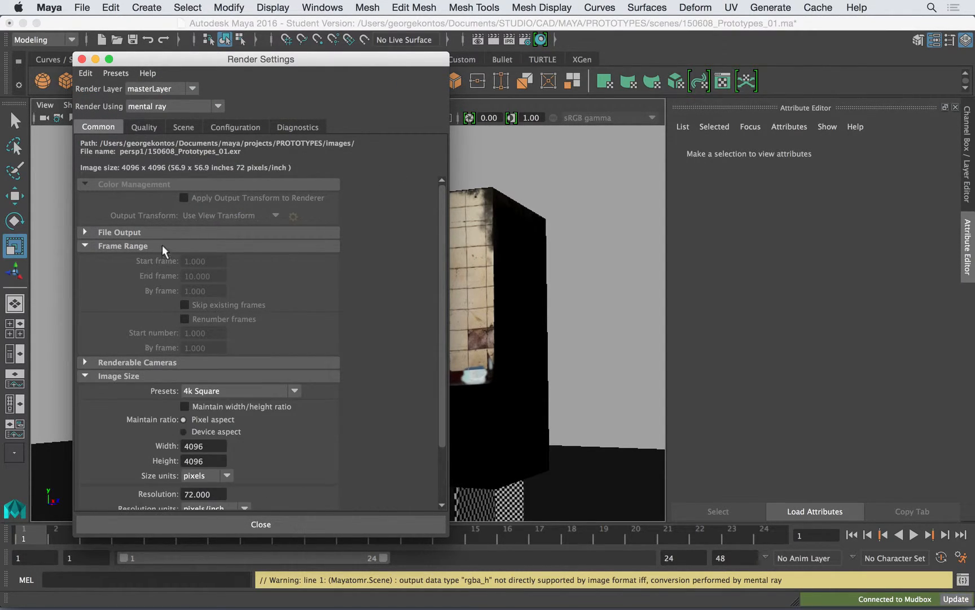
click(162, 246)
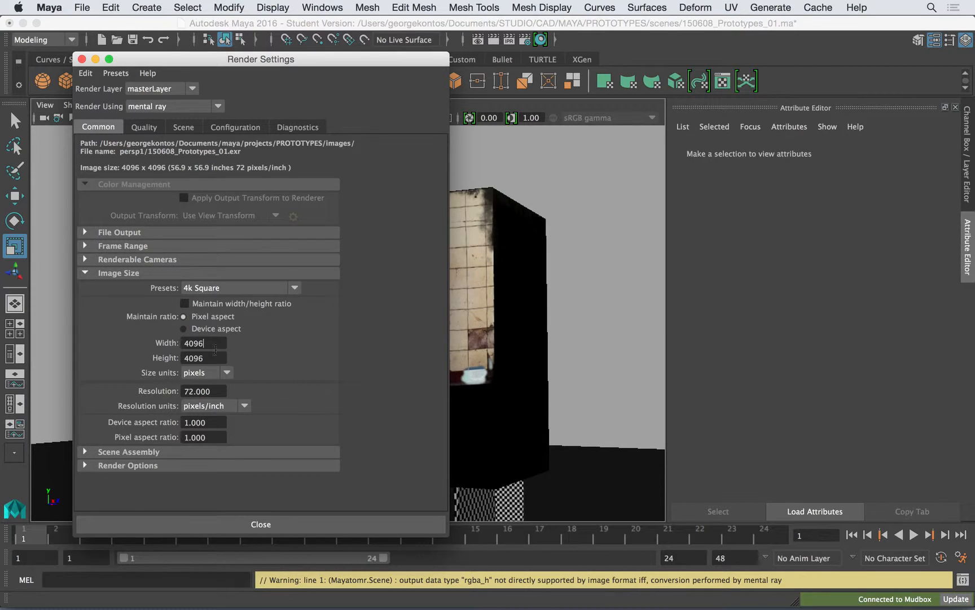
click(222, 289)
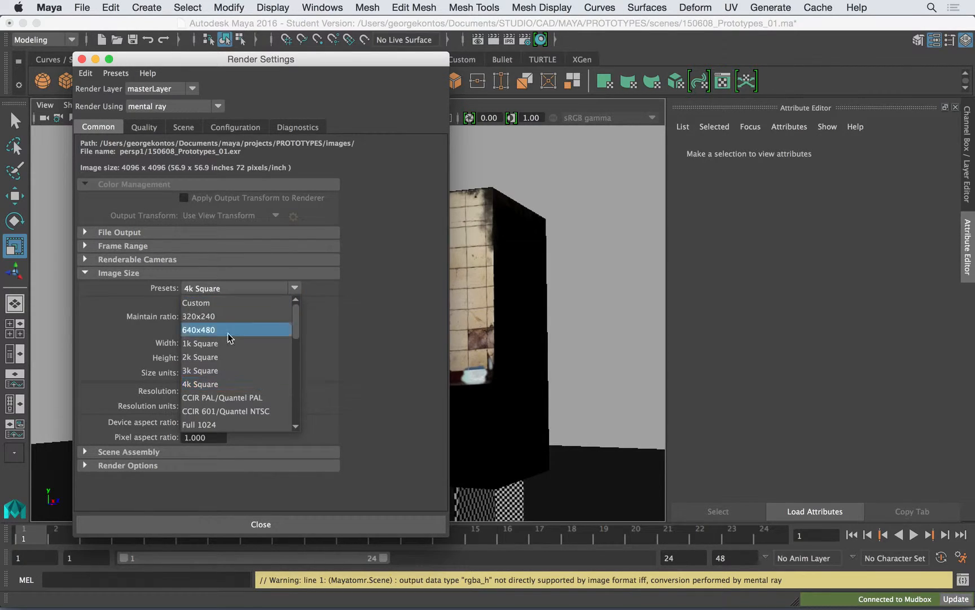
scroll(295, 338, down, 1)
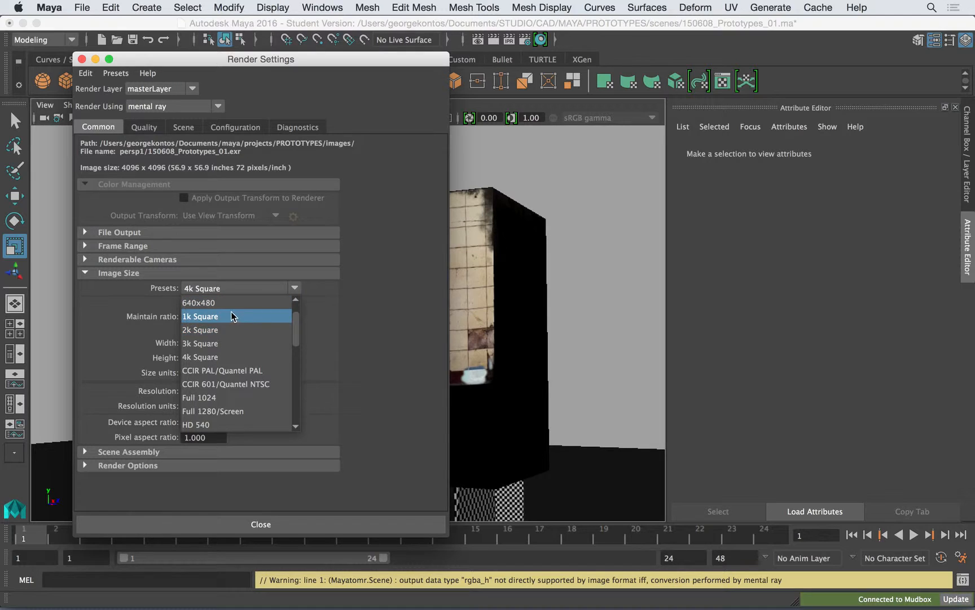
click(223, 342)
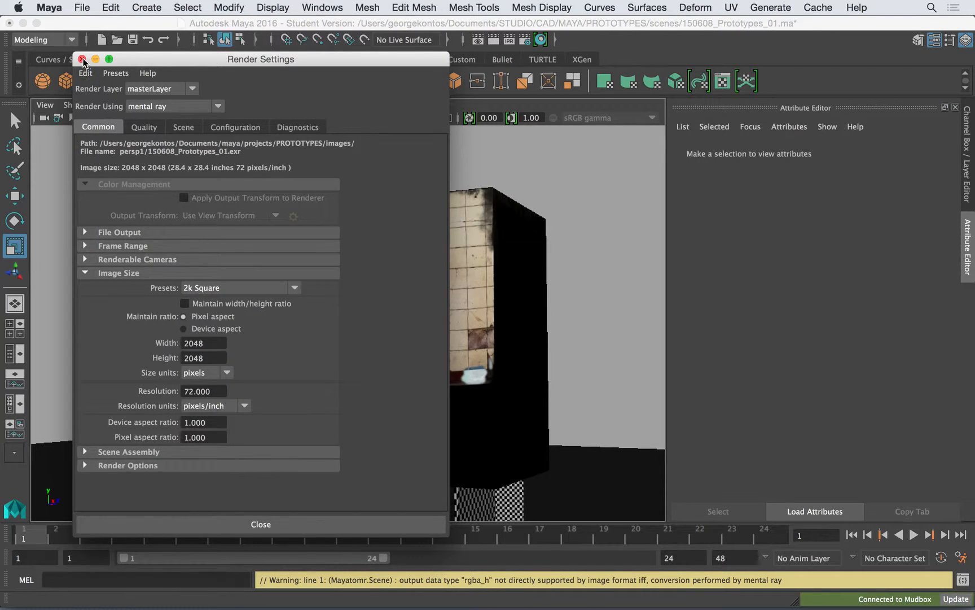
click(82, 59)
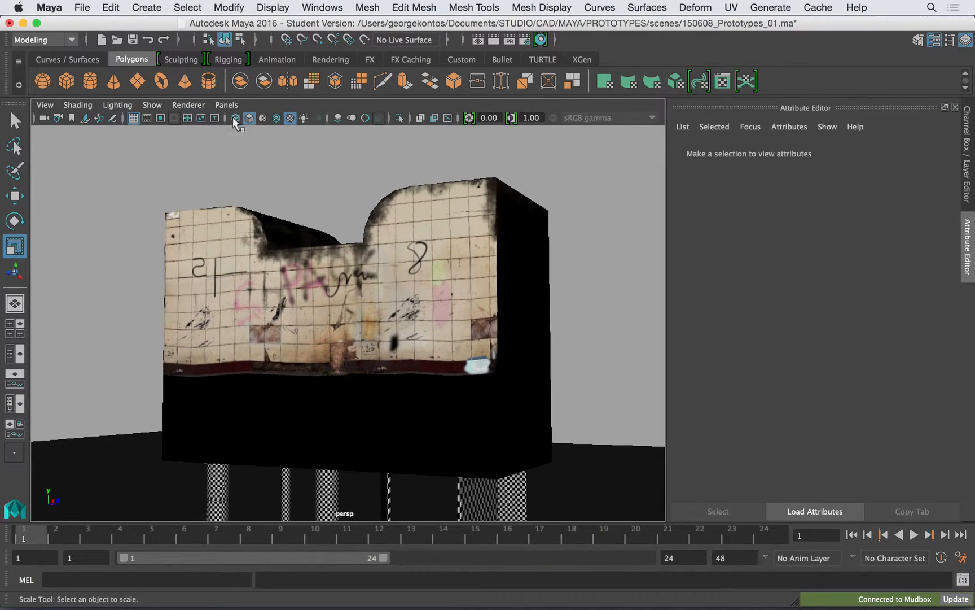
- Show the resolution gate in the perspective view and frame the building inside it
click(160, 117)
alt+right_drag(398, 234, 423, 250)
alt+middle_drag(422, 249, 416, 253)
alt+right_drag(415, 243, 425, 248)
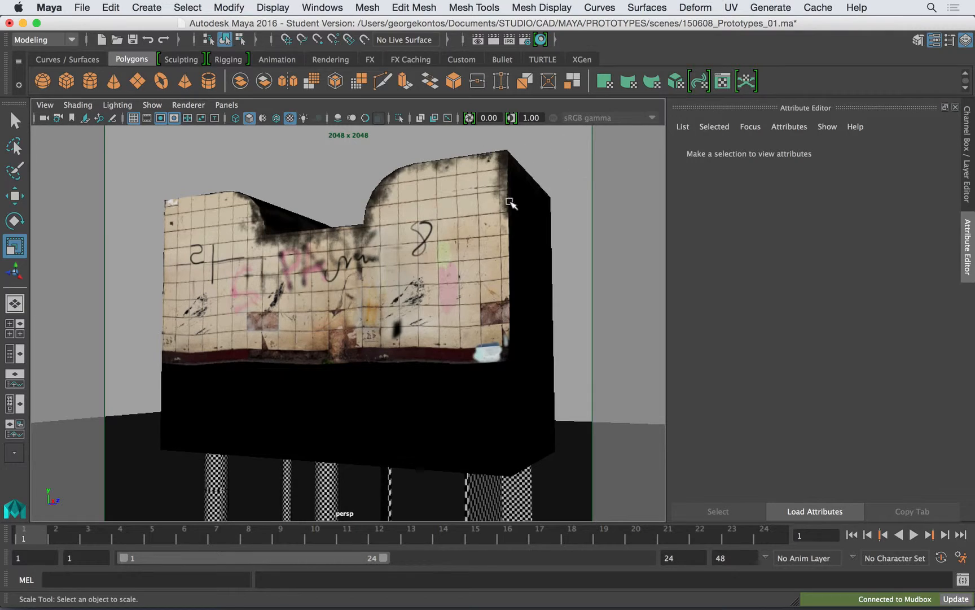
- Set the bump depth of the main building material's bump node to 0.2
click(506, 199)
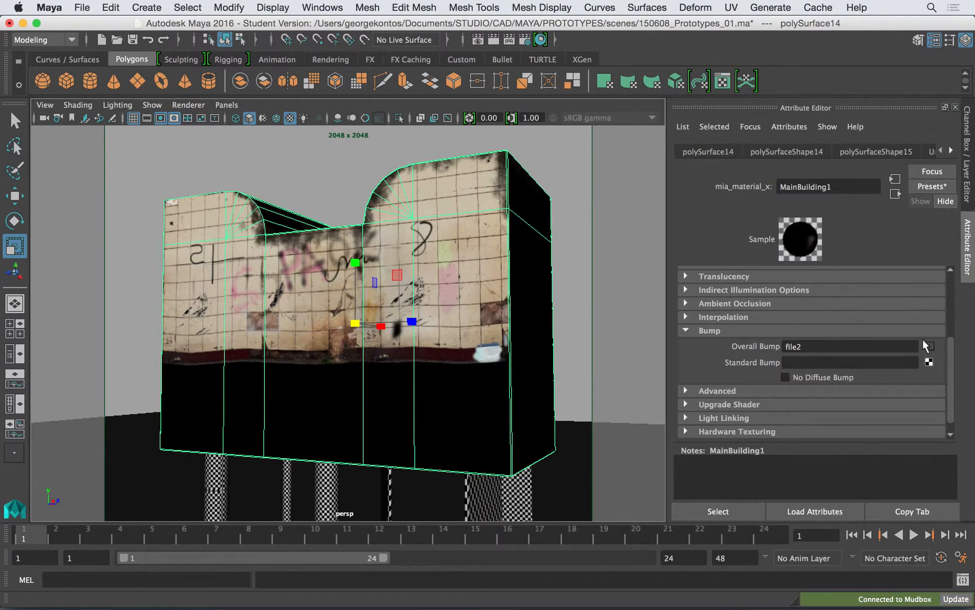
click(924, 344)
click(734, 151)
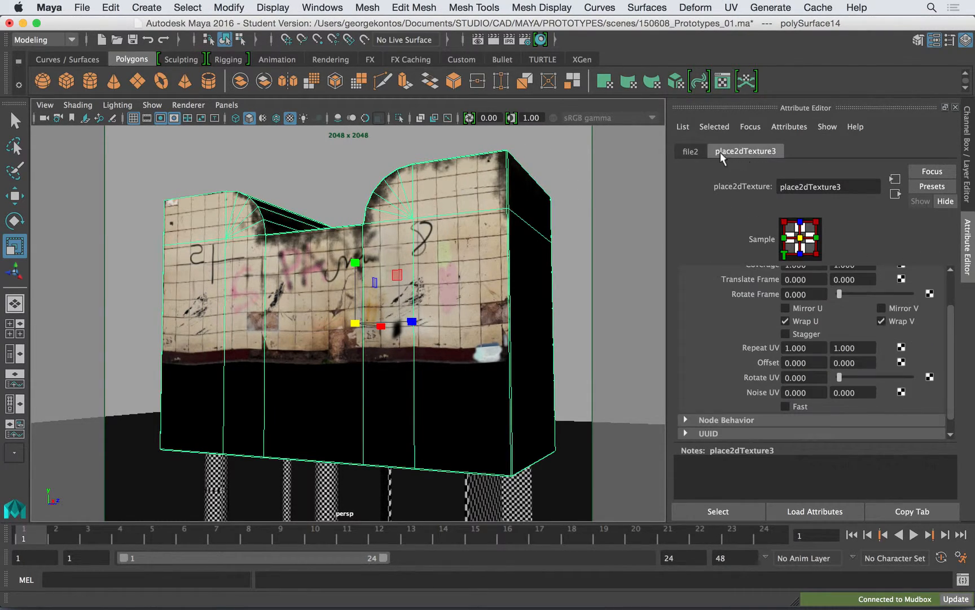
click(691, 151)
click(781, 271)
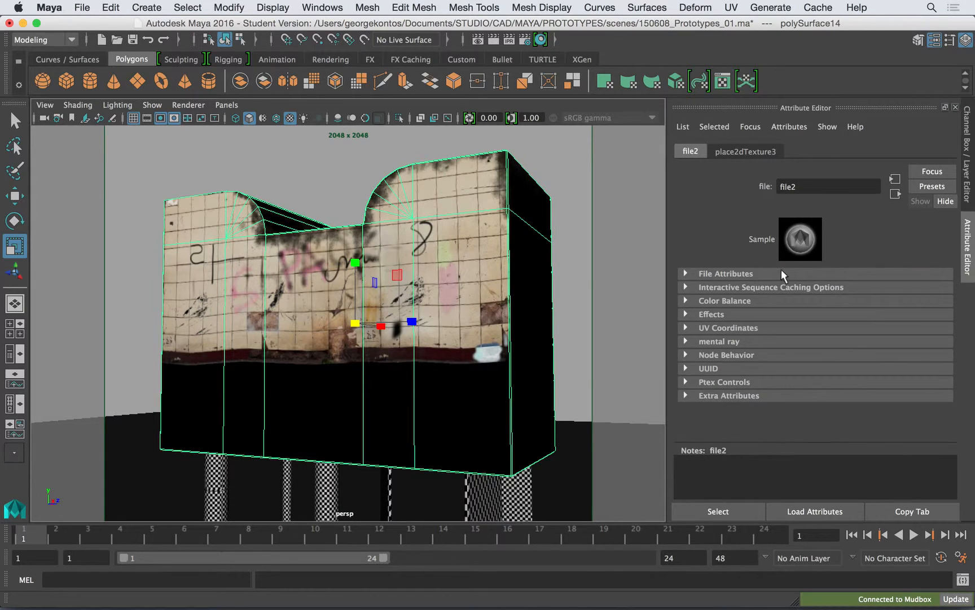
click(477, 183)
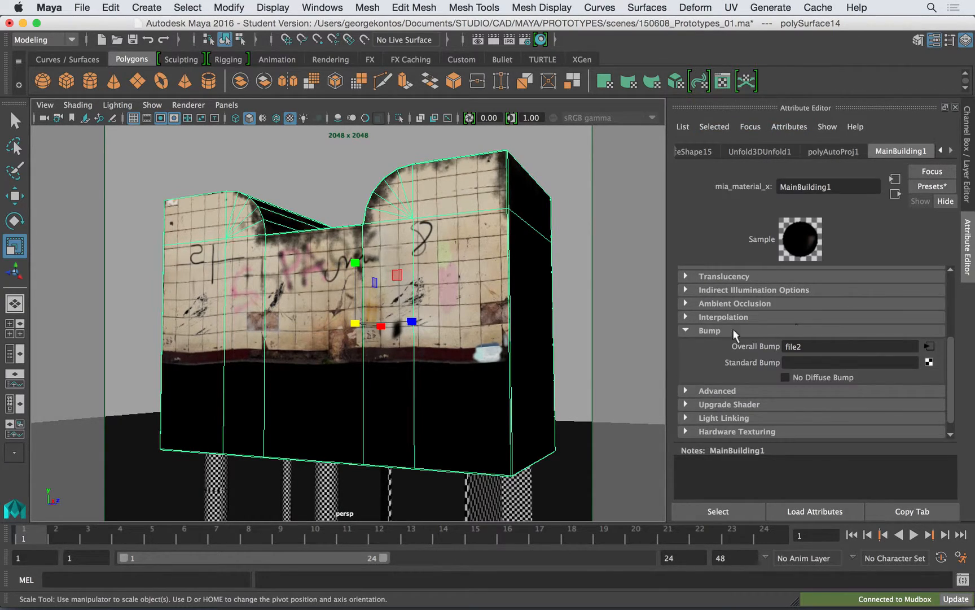
click(929, 347)
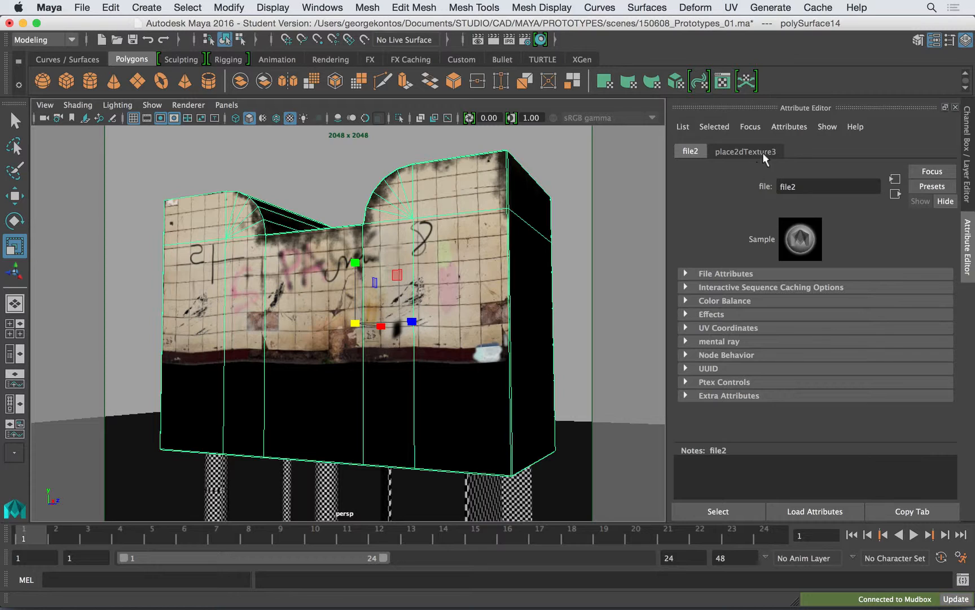
click(895, 193)
drag(820, 302, 756, 300)
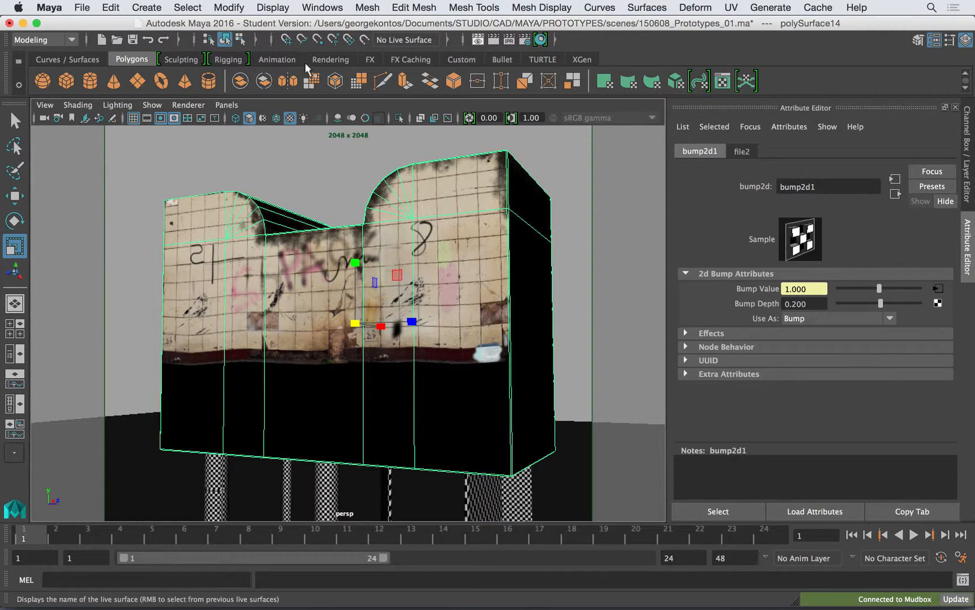
- Render the perspective view with mental ray, inspect the bumped wall texture up close and close the render window
click(479, 38)
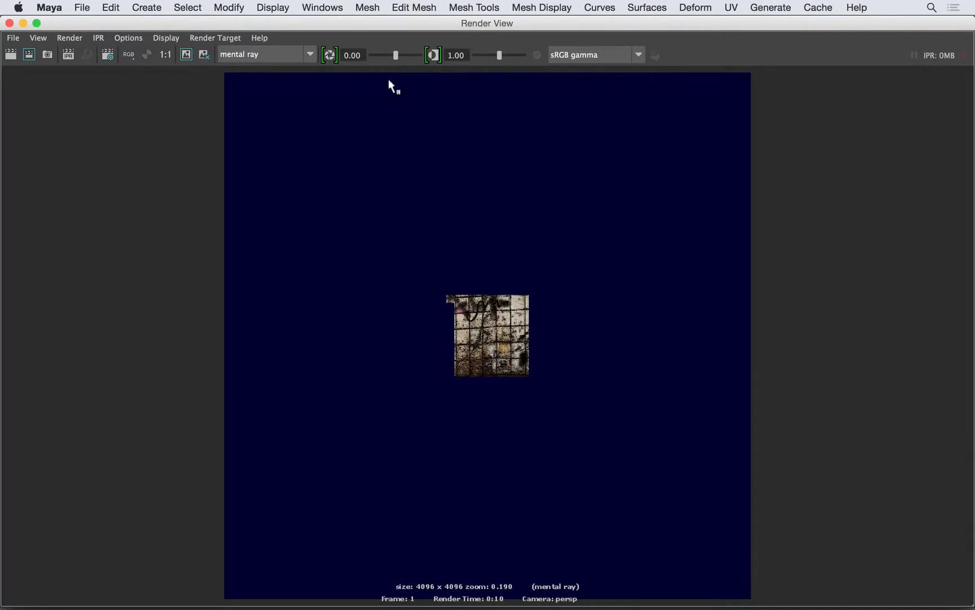
click(11, 54)
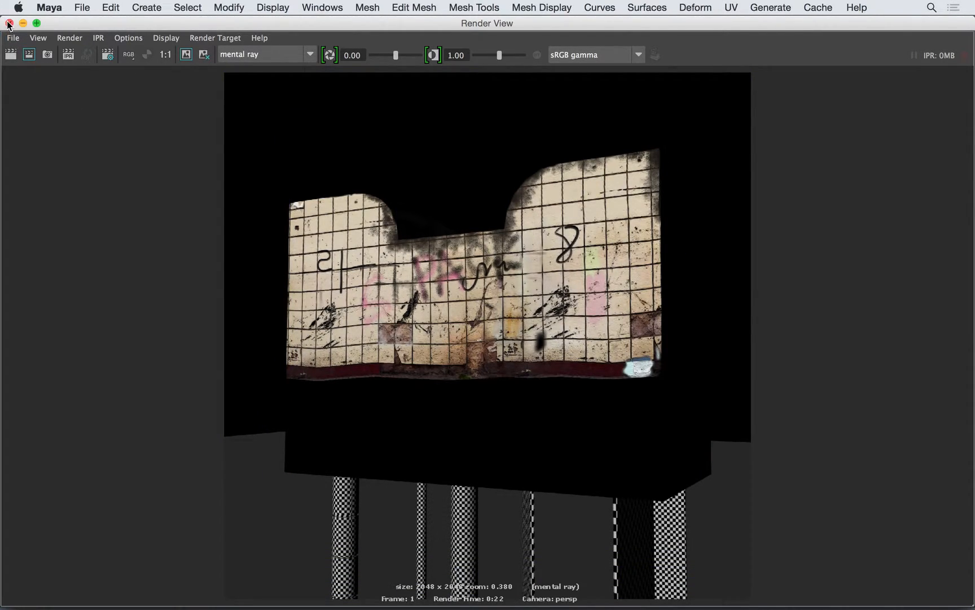
alt+right_drag(347, 203, 611, 238)
alt+middle_drag(609, 214, 557, 284)
alt+right_drag(557, 284, 758, 270)
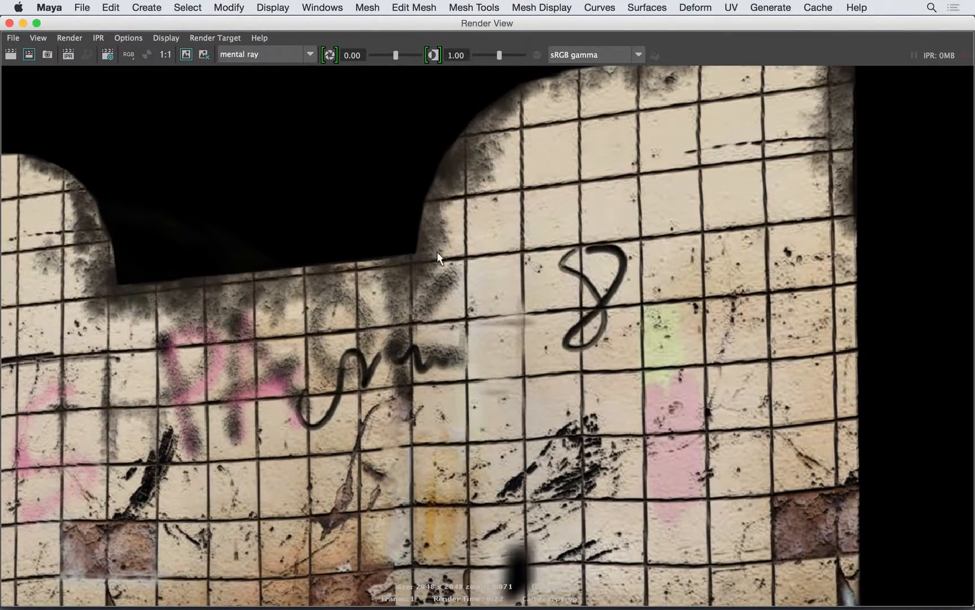
click(10, 22)
alt+drag(353, 199, 387, 204)
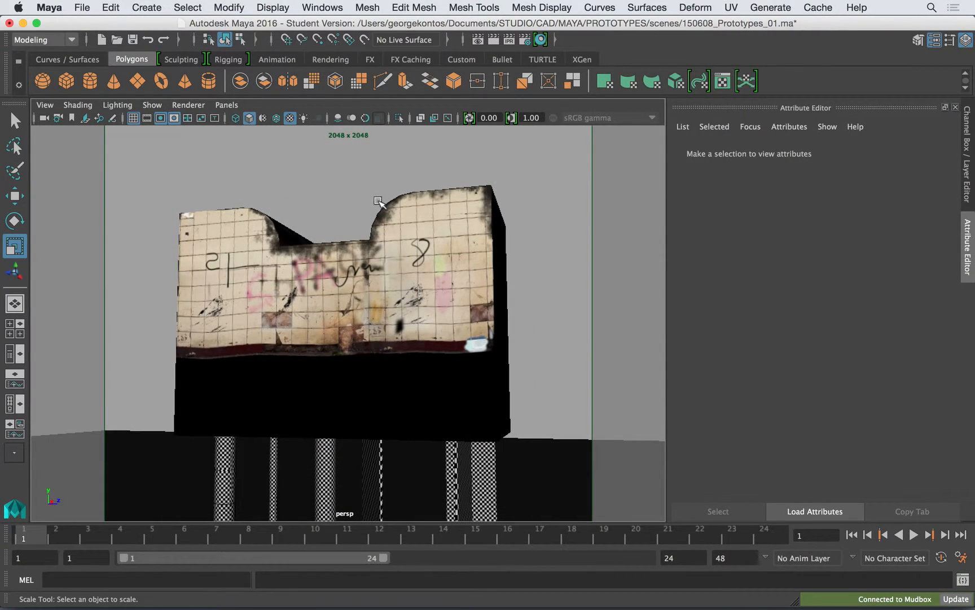
mouse_move(434, 607)
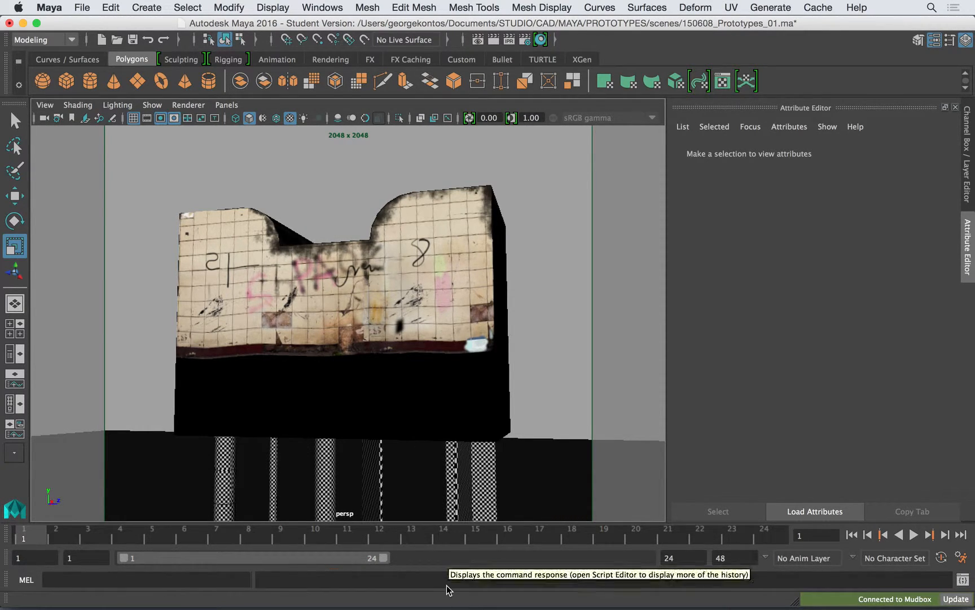
mouse_move(279, 605)
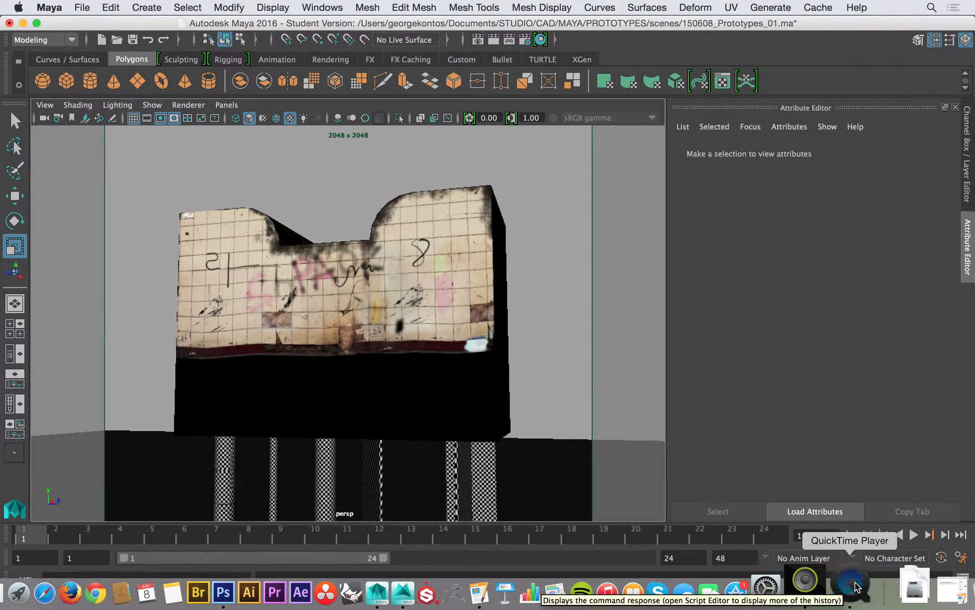
click(868, 593)
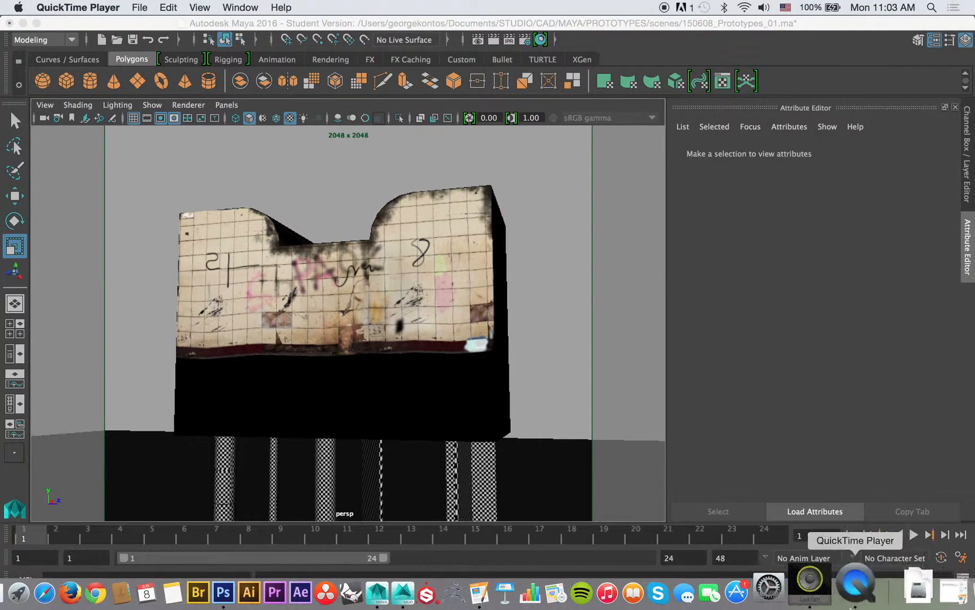